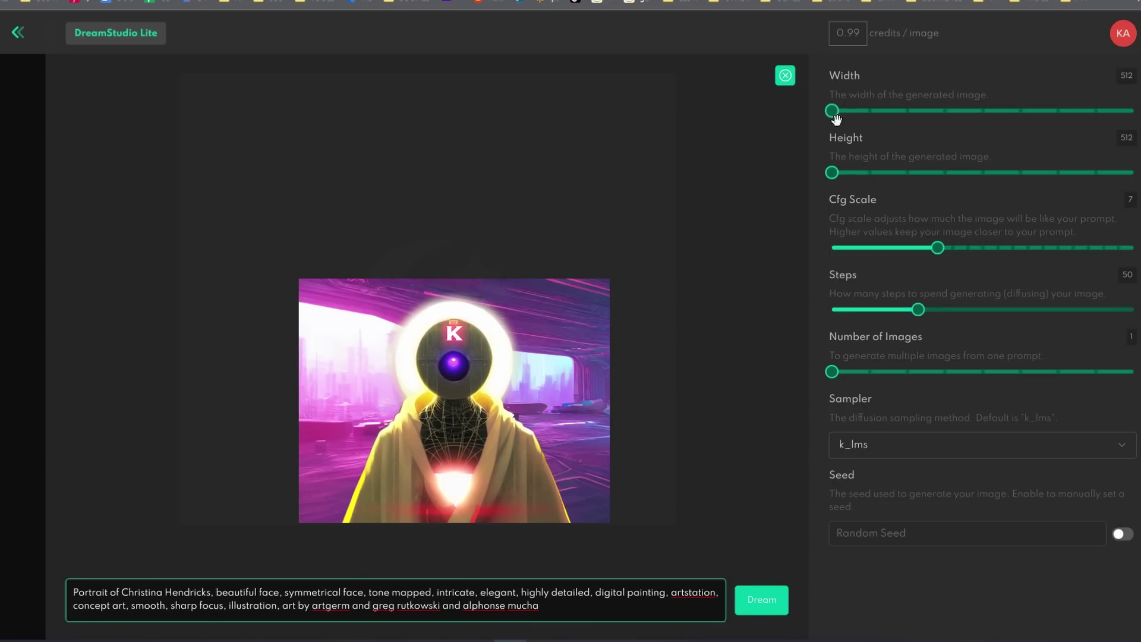
# Raise the image size to 576×576 and the steps to 63 to see the credit cost
pyautogui.moveTo(832, 110); pyautogui.dragTo(870, 111)
pyautogui.moveTo(832, 172); pyautogui.dragTo(870, 172)
pyautogui.moveTo(913, 310)
pyautogui.moveTo(913, 310); pyautogui.dragTo(945, 310)
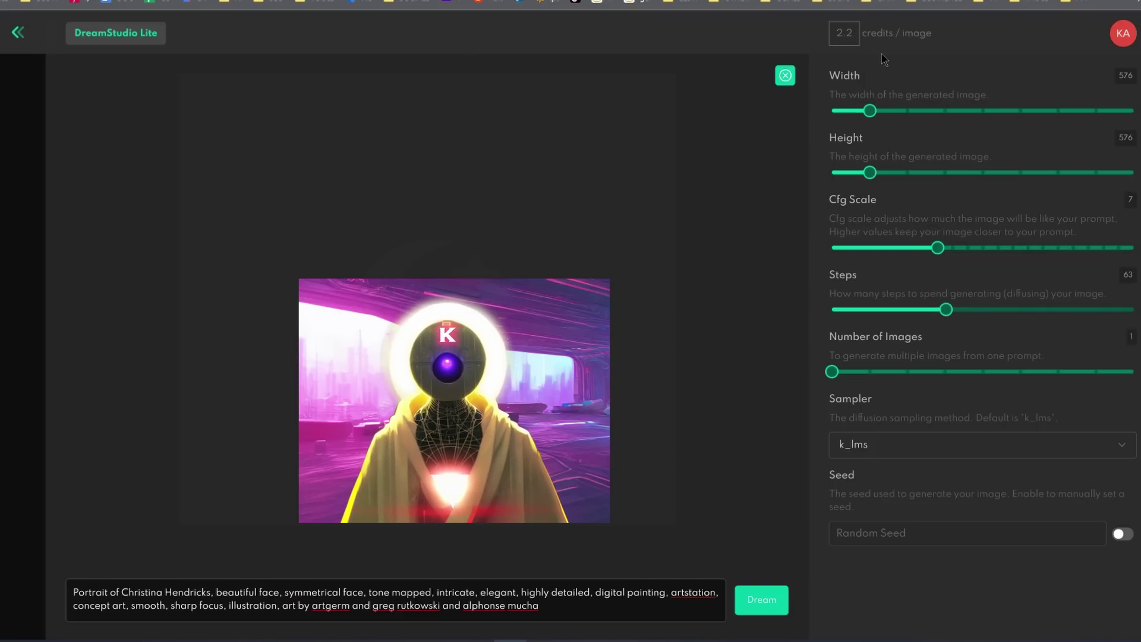
# Widen the image to 896 pixels to check the cost, then generate the portrait
pyautogui.moveTo(869, 110); pyautogui.dragTo(1048, 111)
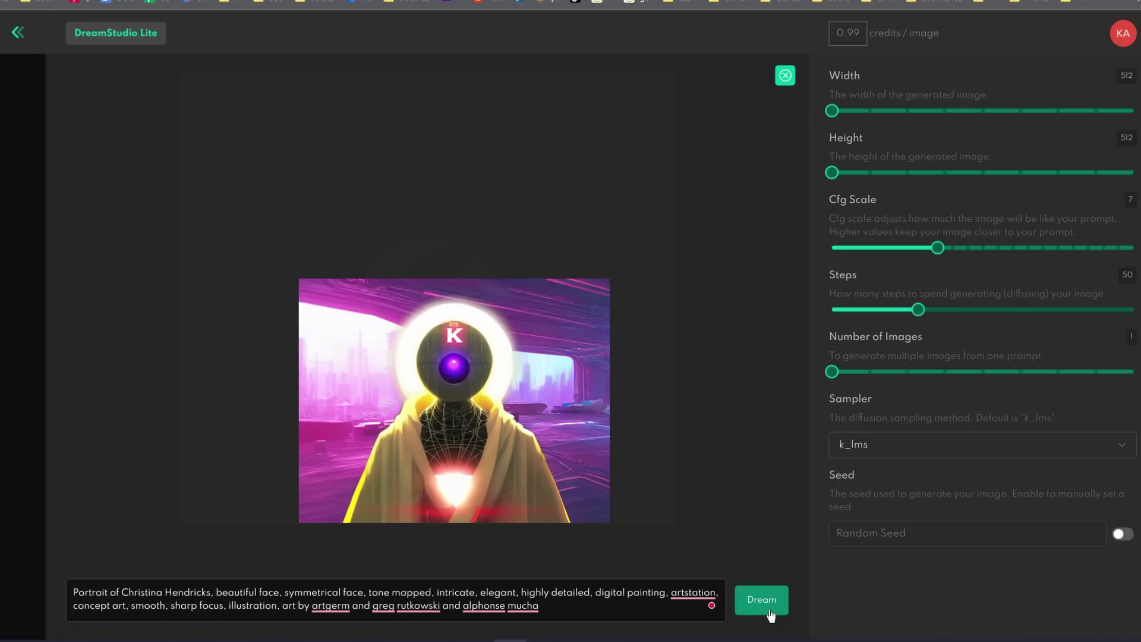
pyautogui.click(766, 601)
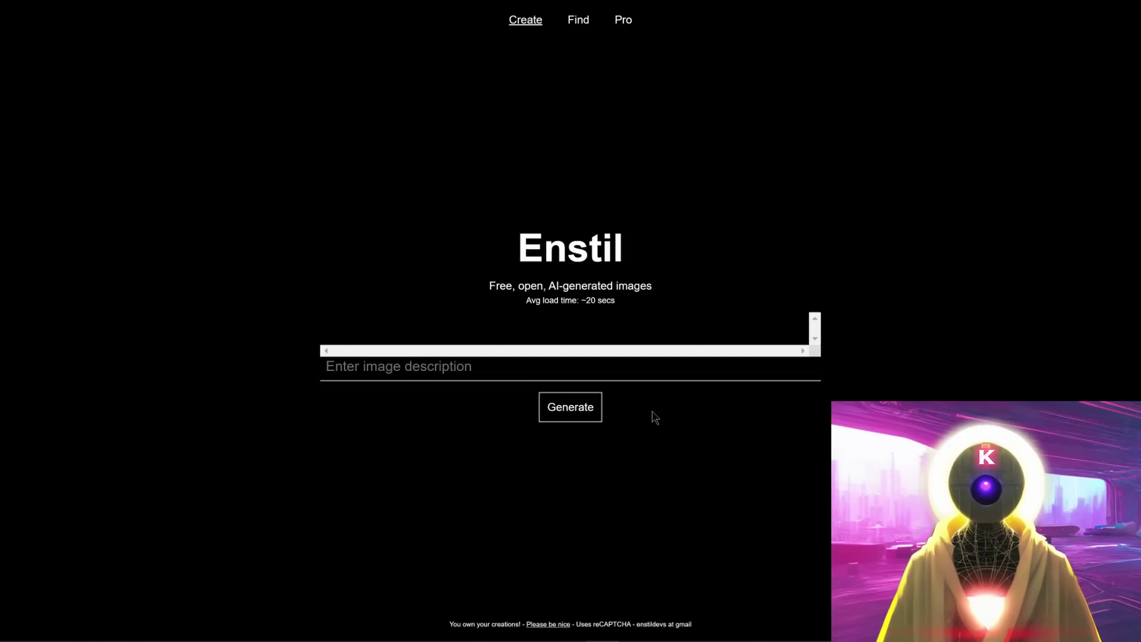
# Paste the celebrity portrait prompt into Enstil's image description field
pyautogui.press('Tab')
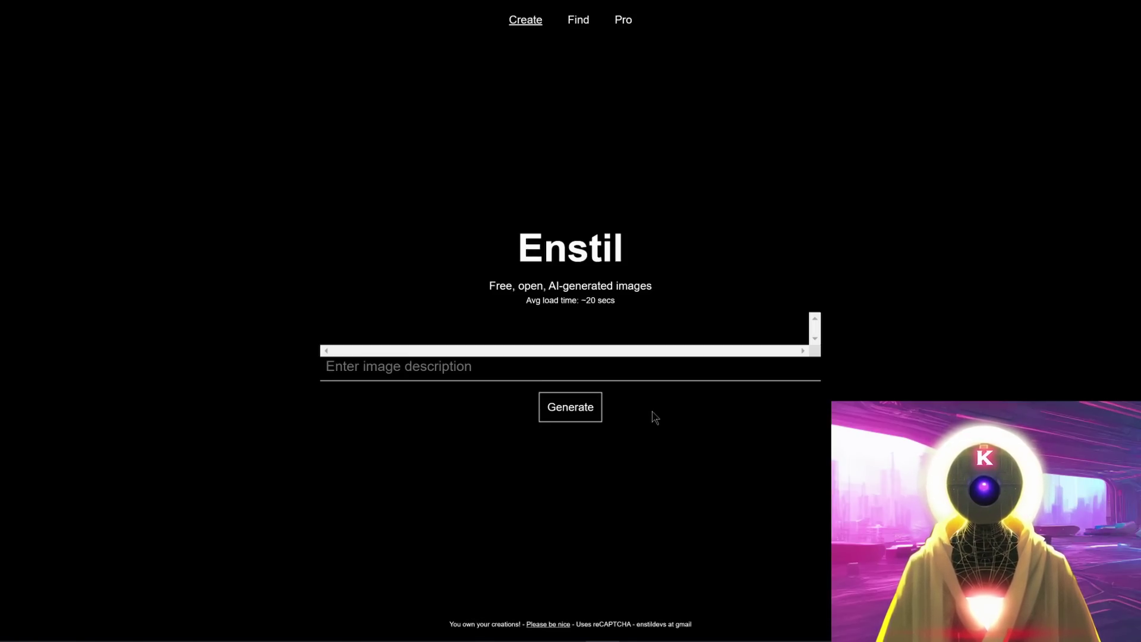
pyautogui.hotkey('ctrl', 'v')
# Generate images from the portrait prompt and scroll down through all three portraits and back
pyautogui.click(590, 407)
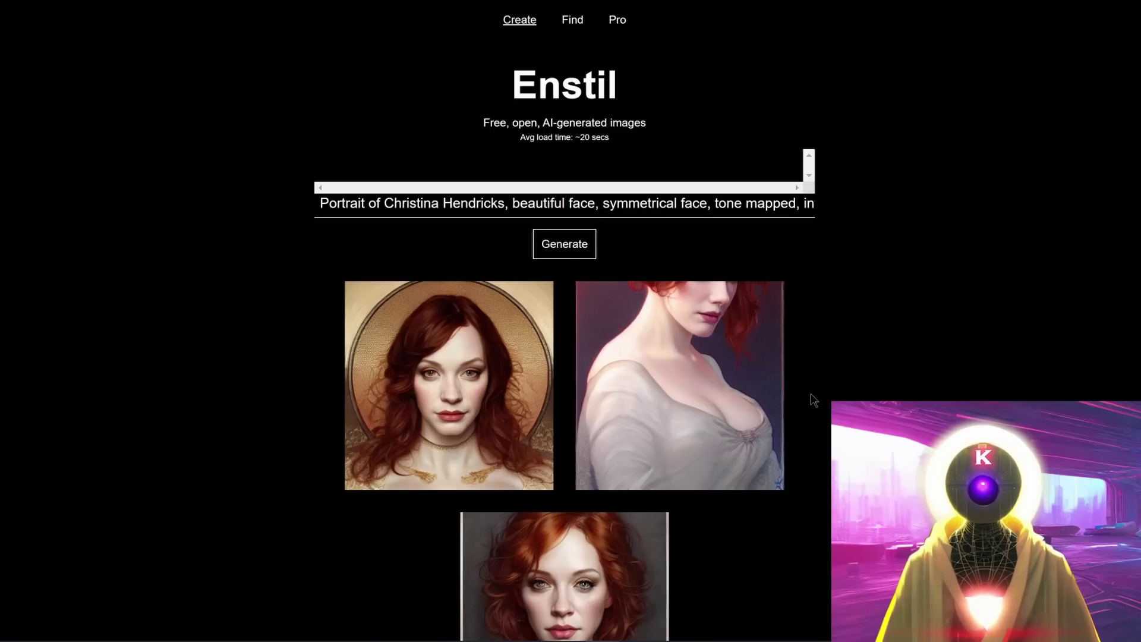
pyautogui.scroll(-2, 814, 400)
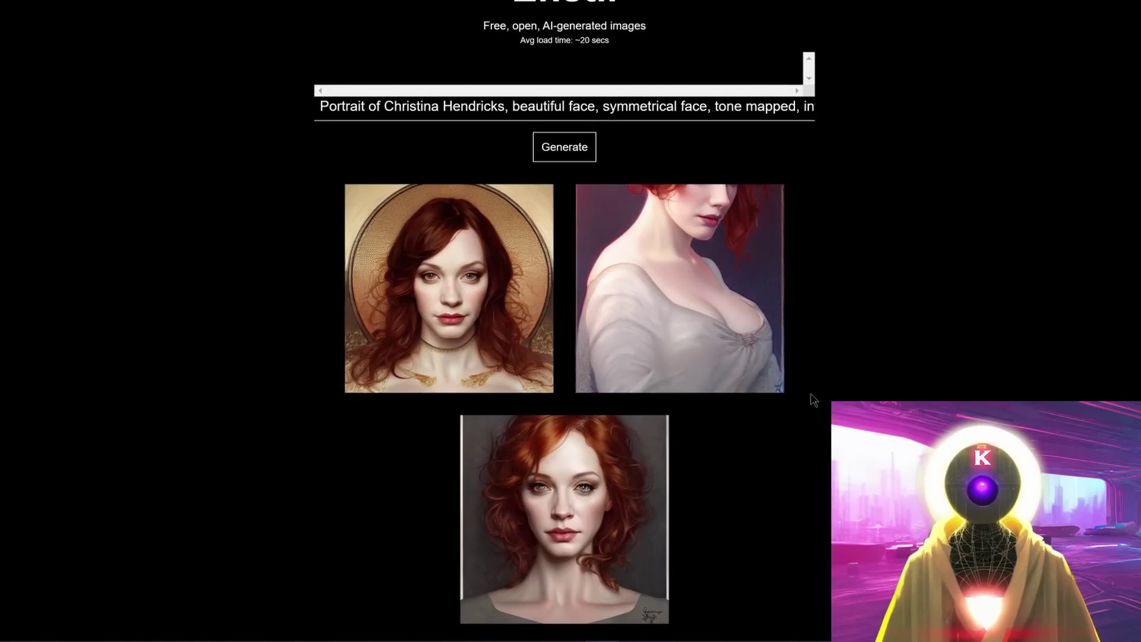
pyautogui.moveTo(600, 433)
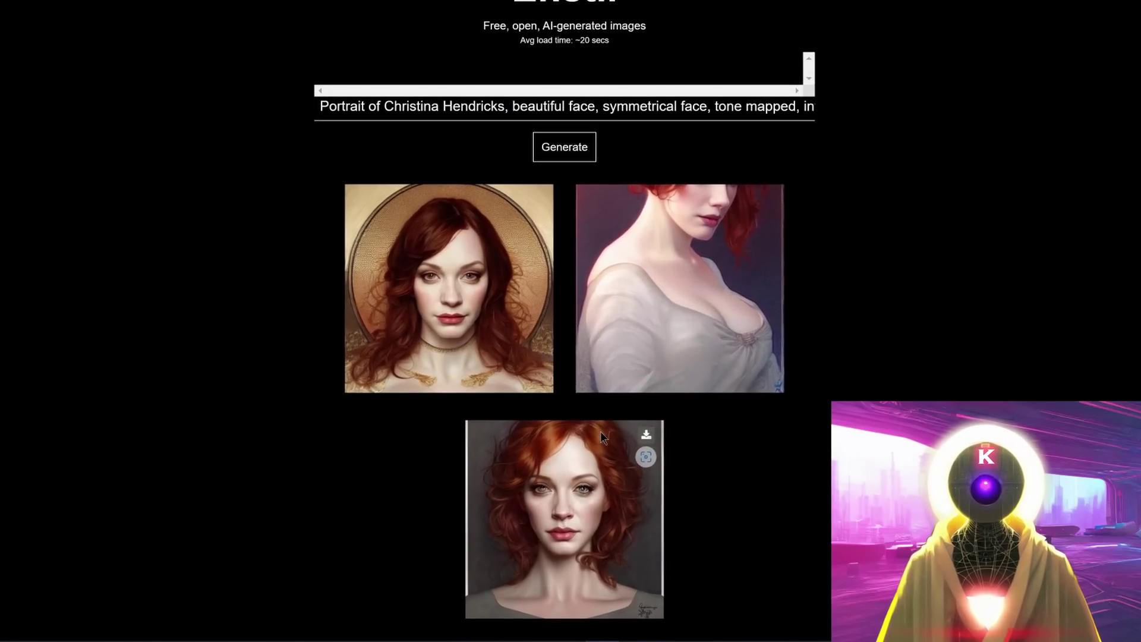
pyautogui.scroll(2, 826, 222)
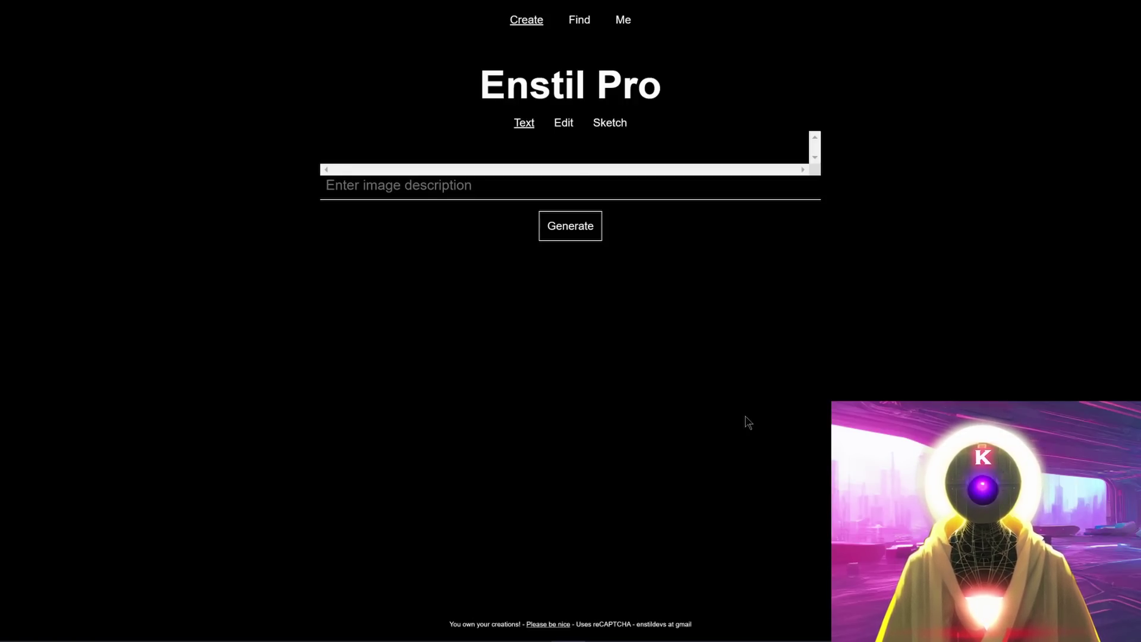
# Paste the portrait prompt into the Pro description field and generate three redhead portraits
pyautogui.click(558, 182)
pyautogui.hotkey('ctrl', 'v')
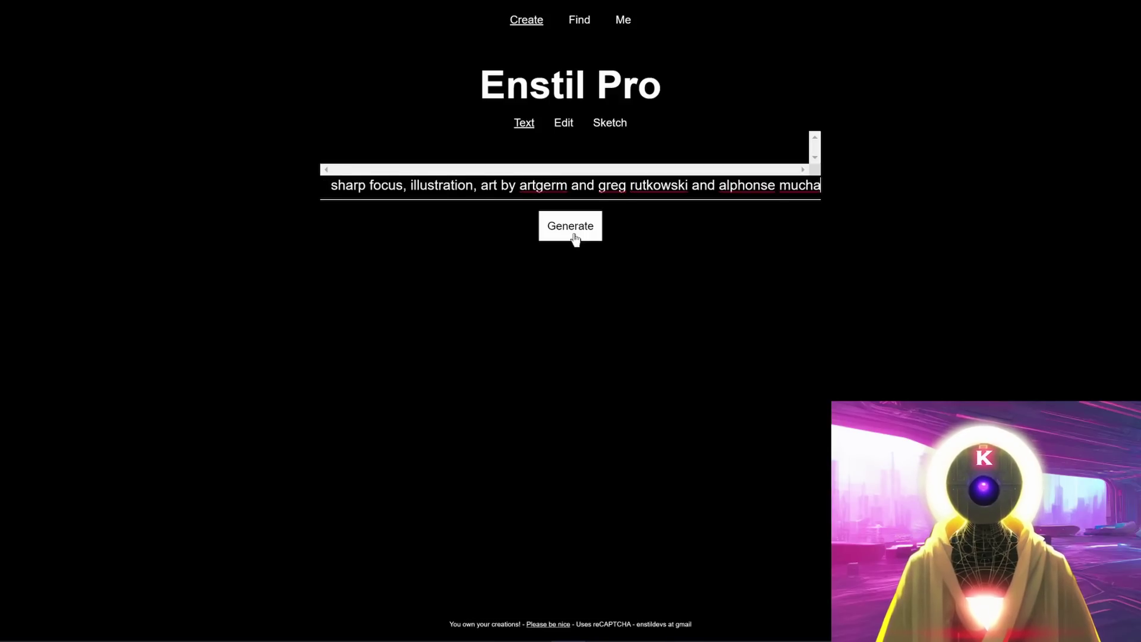
pyautogui.click(575, 239)
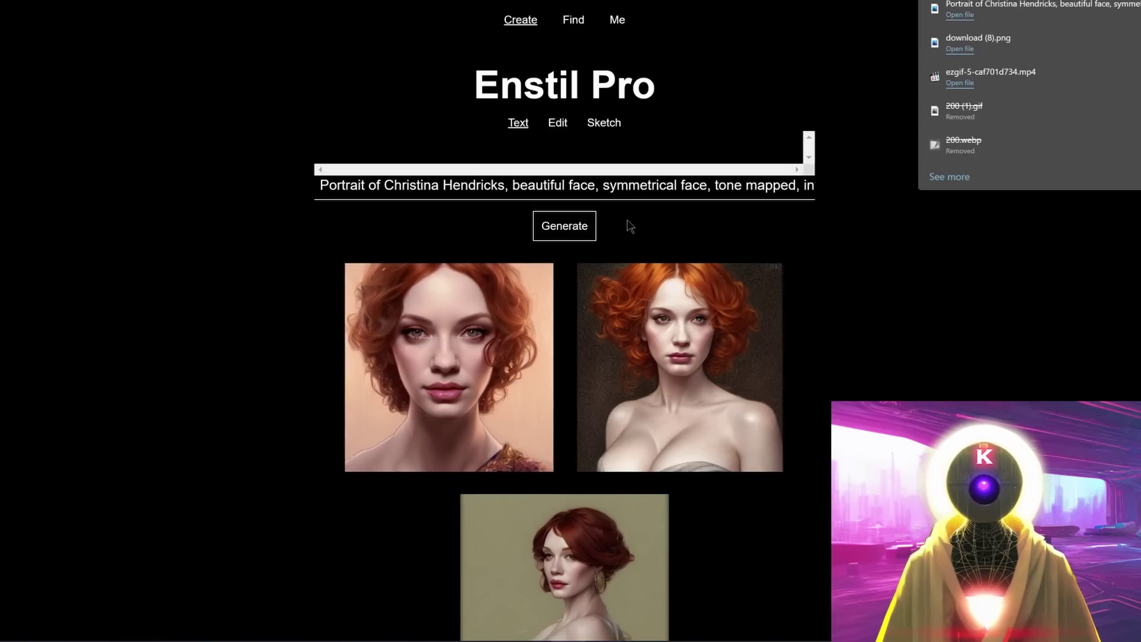
# In Edit mode, upload a generated portrait and adjust the eraser brush size
pyautogui.click(558, 124)
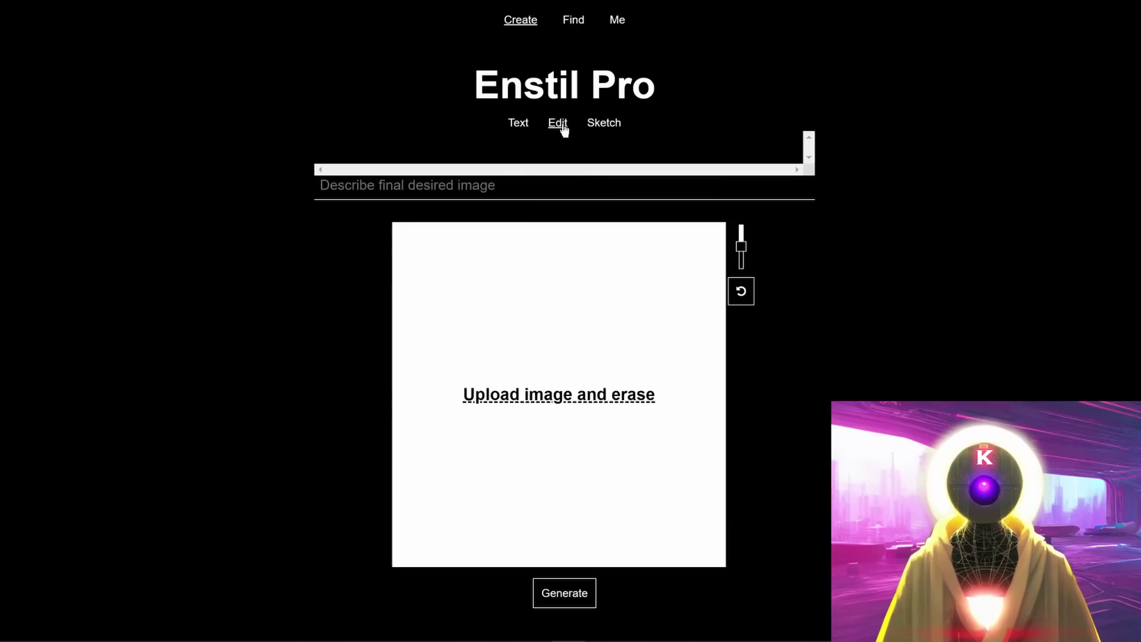
pyautogui.click(596, 126)
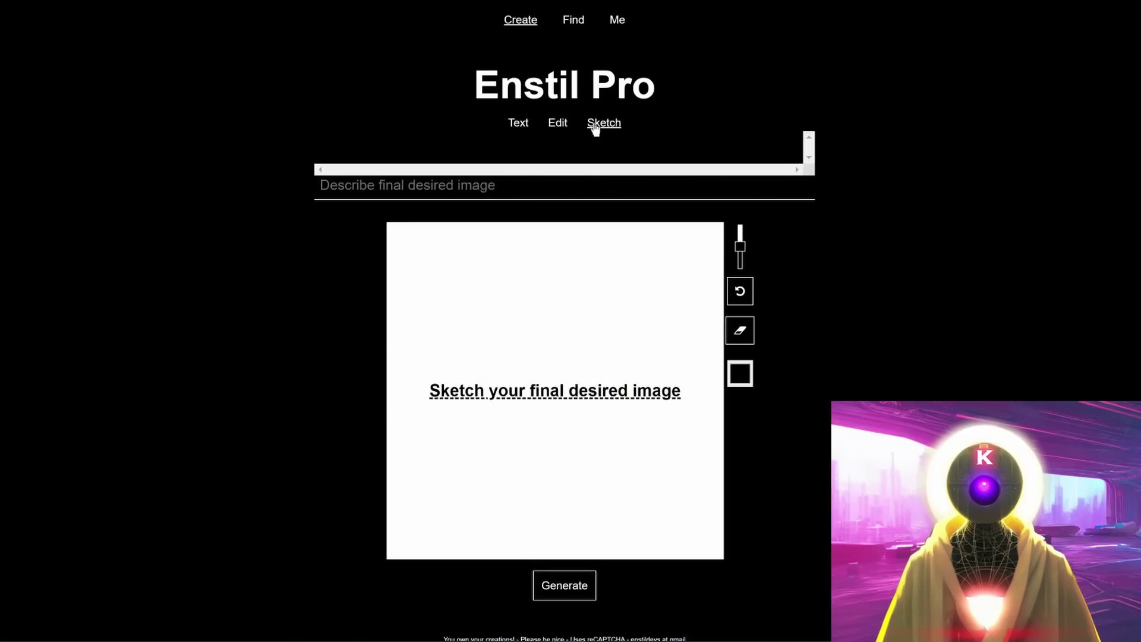
pyautogui.click(552, 124)
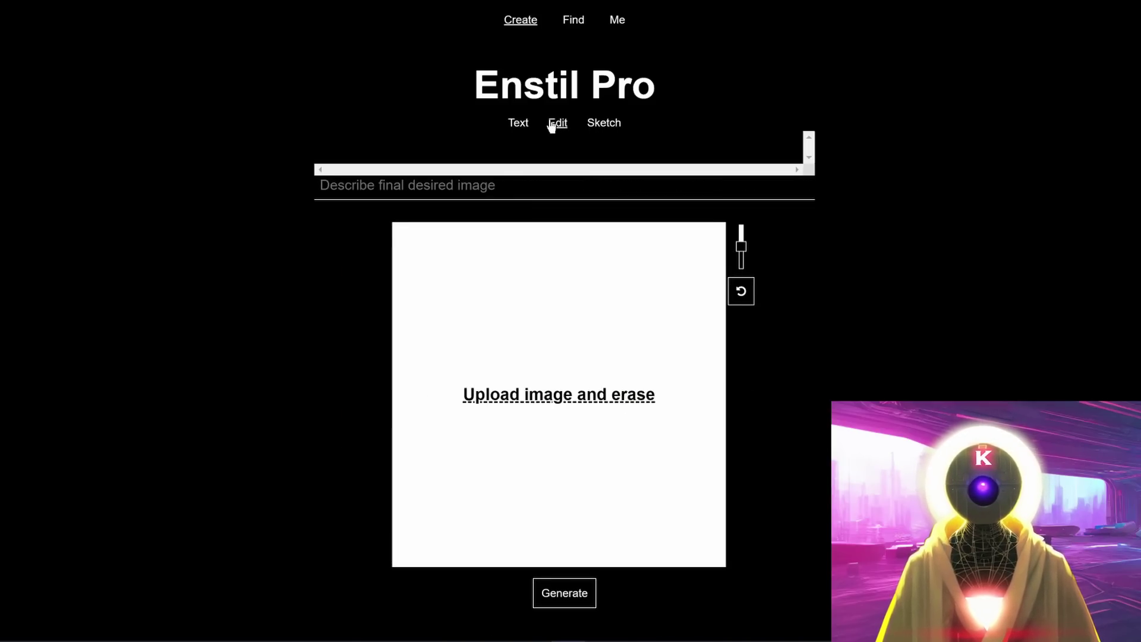
pyautogui.click(562, 393)
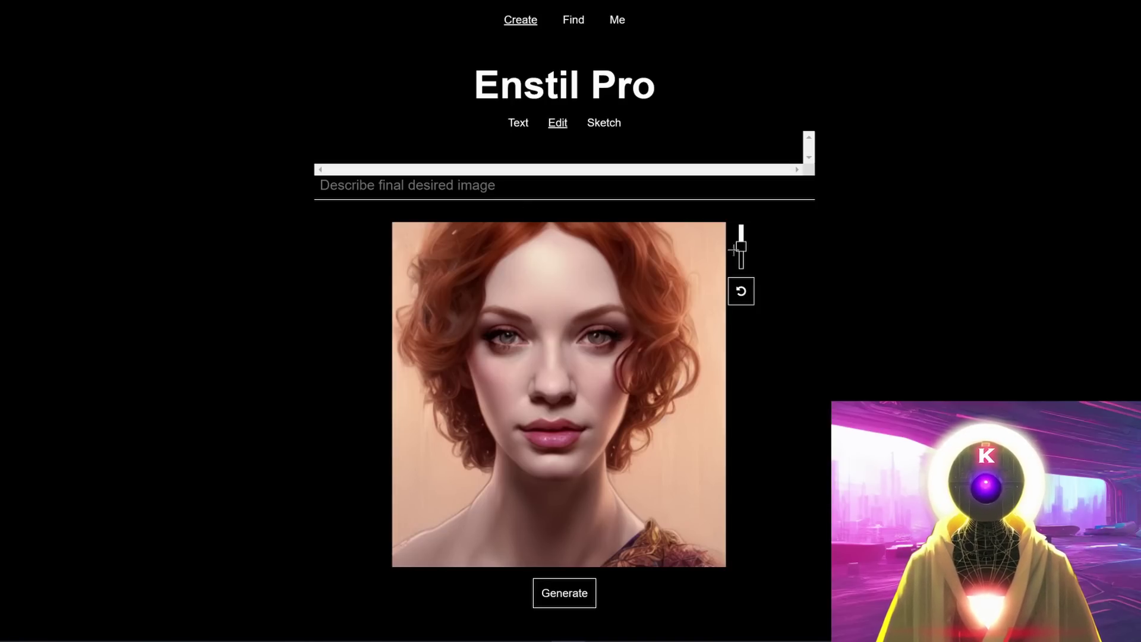
pyautogui.moveTo(741, 247); pyautogui.dragTo(750, 219)
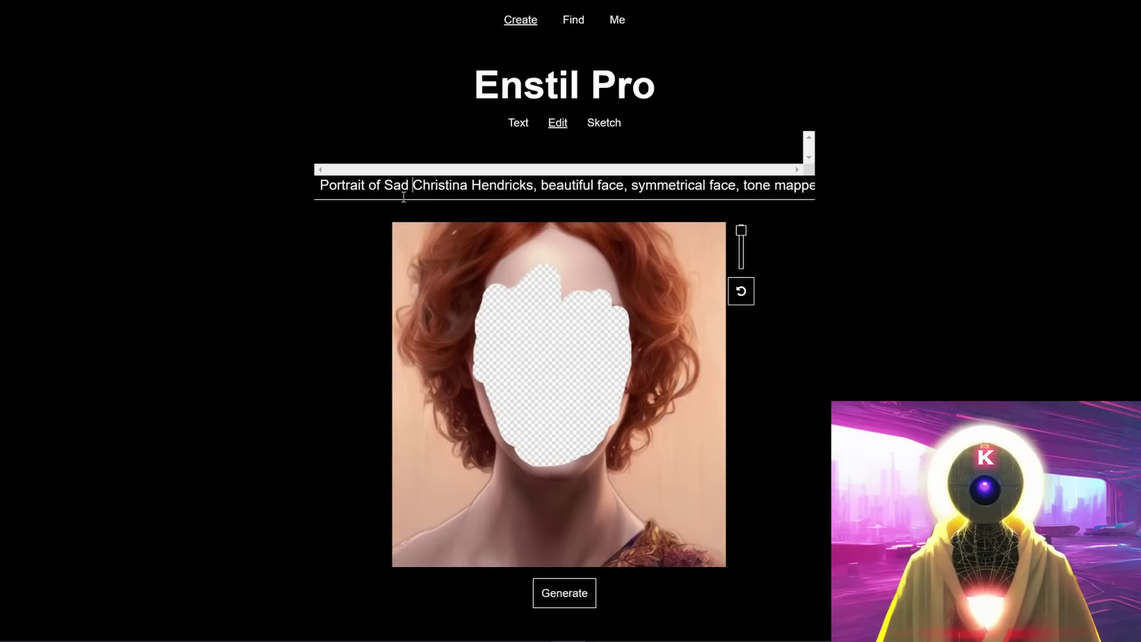
# Regenerate the erased face with a sad expression, then switch to Sketch mode
pyautogui.click(561, 596)
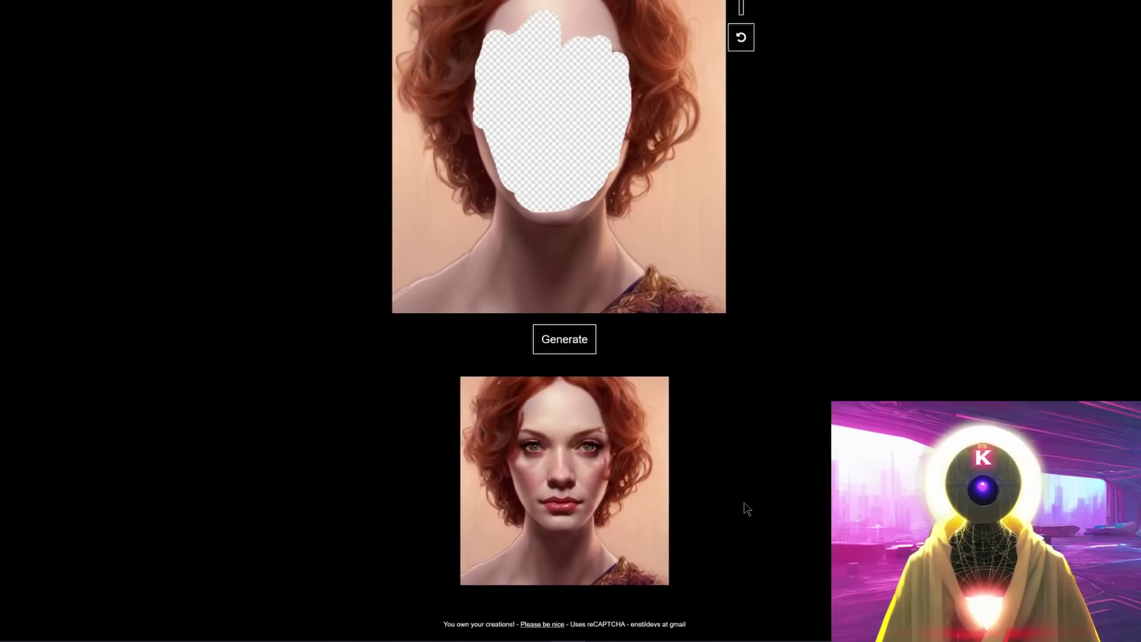
pyautogui.moveTo(647, 398)
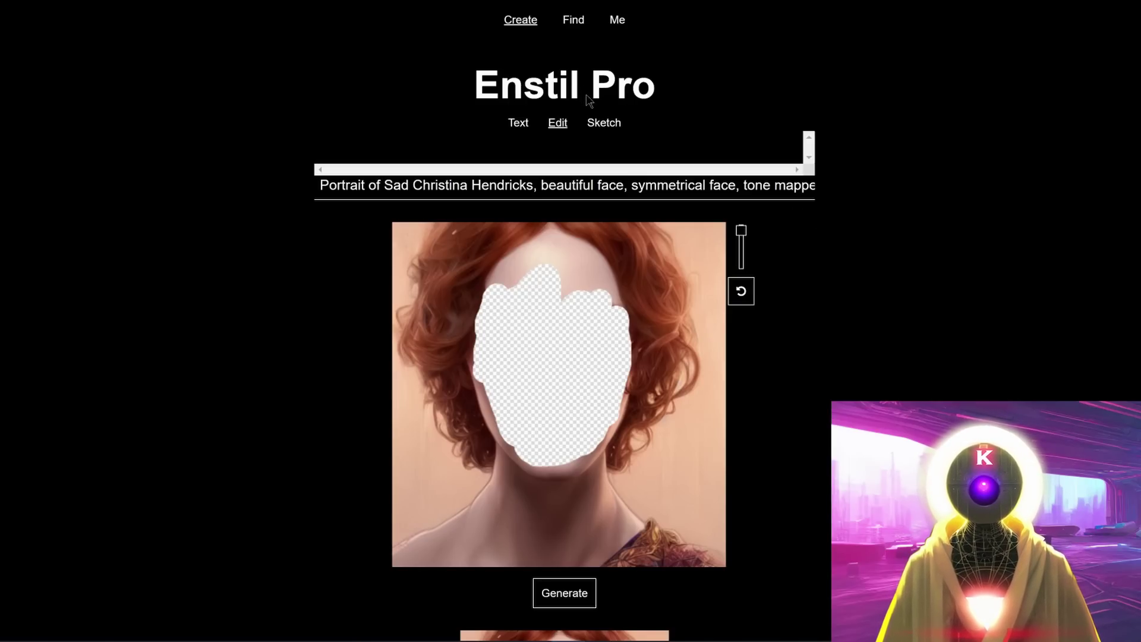
pyautogui.click(605, 123)
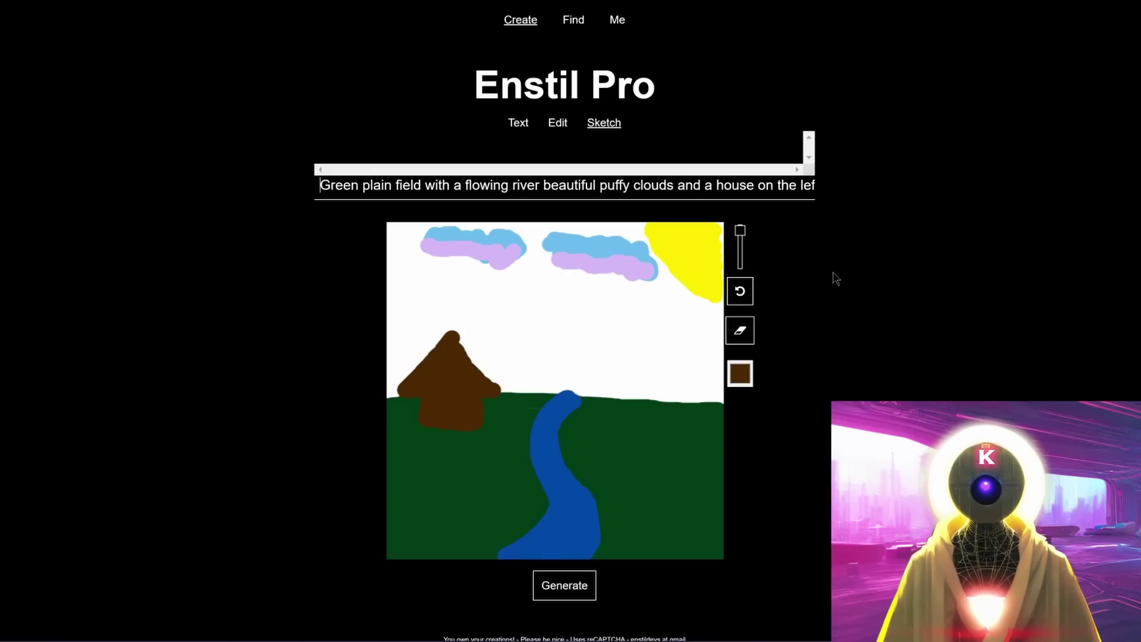
# Generate the farmhouse landscape image from the sketch and its description
pyautogui.click(559, 594)
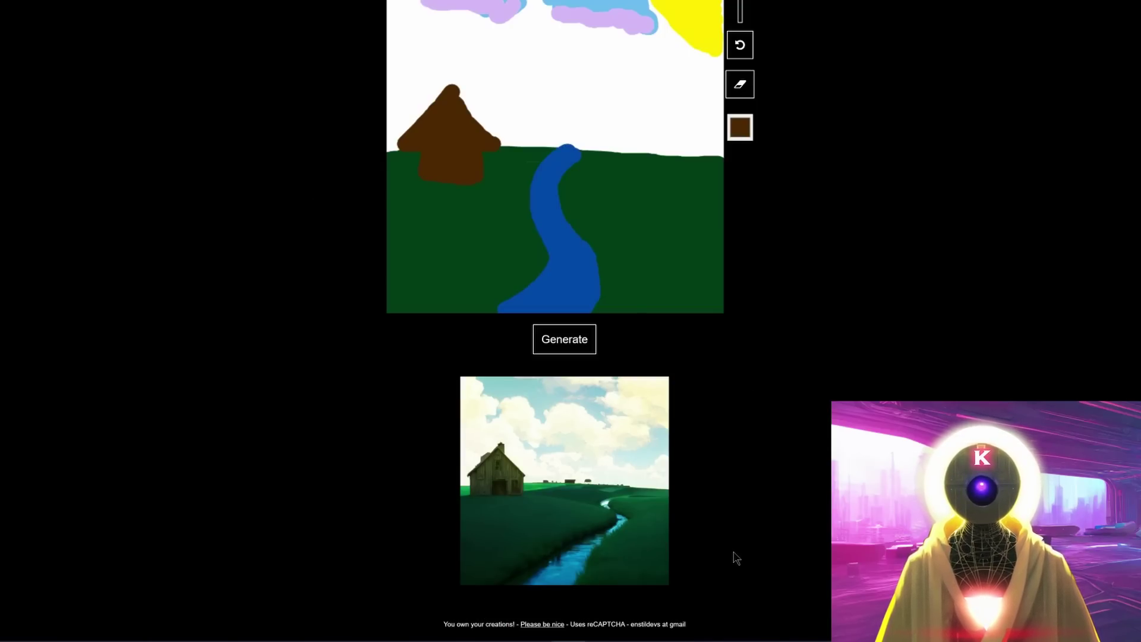
pyautogui.scroll(2, 756, 535)
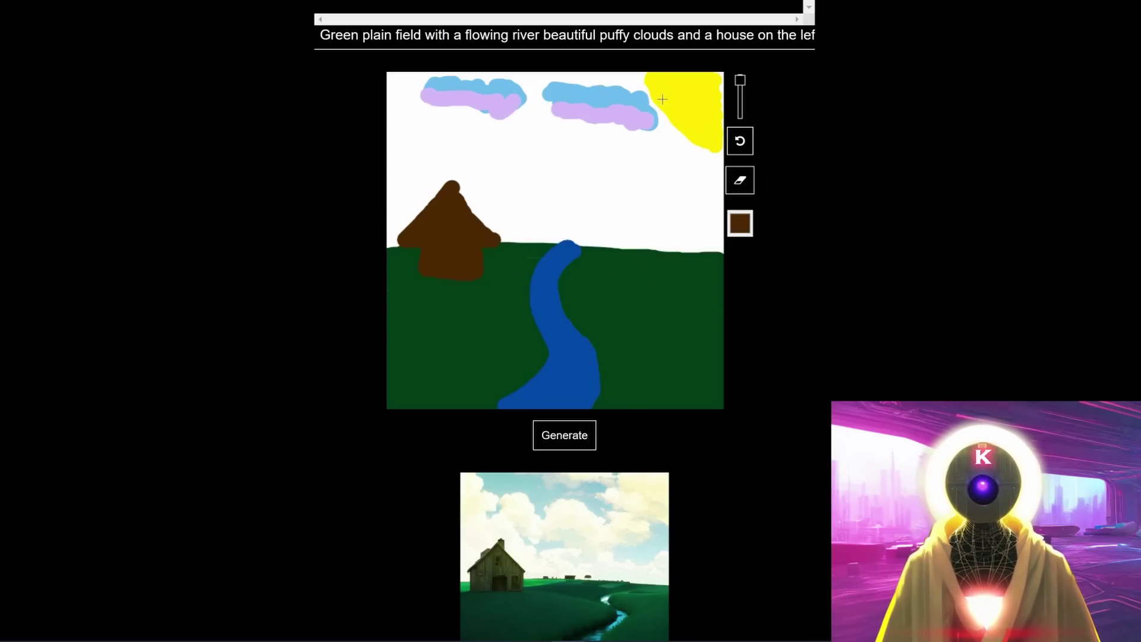
pyautogui.scroll(-2, 728, 204)
# Download the generated landscape image and open the downloaded file
pyautogui.moveTo(614, 519)
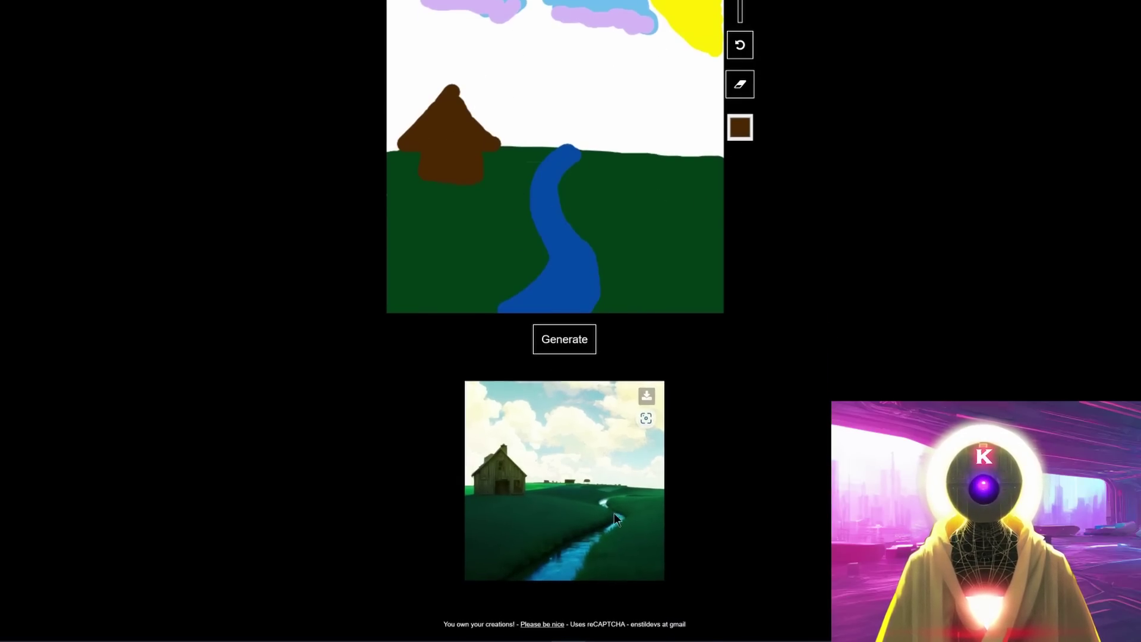
pyautogui.click(645, 398)
pyautogui.click(1004, 15)
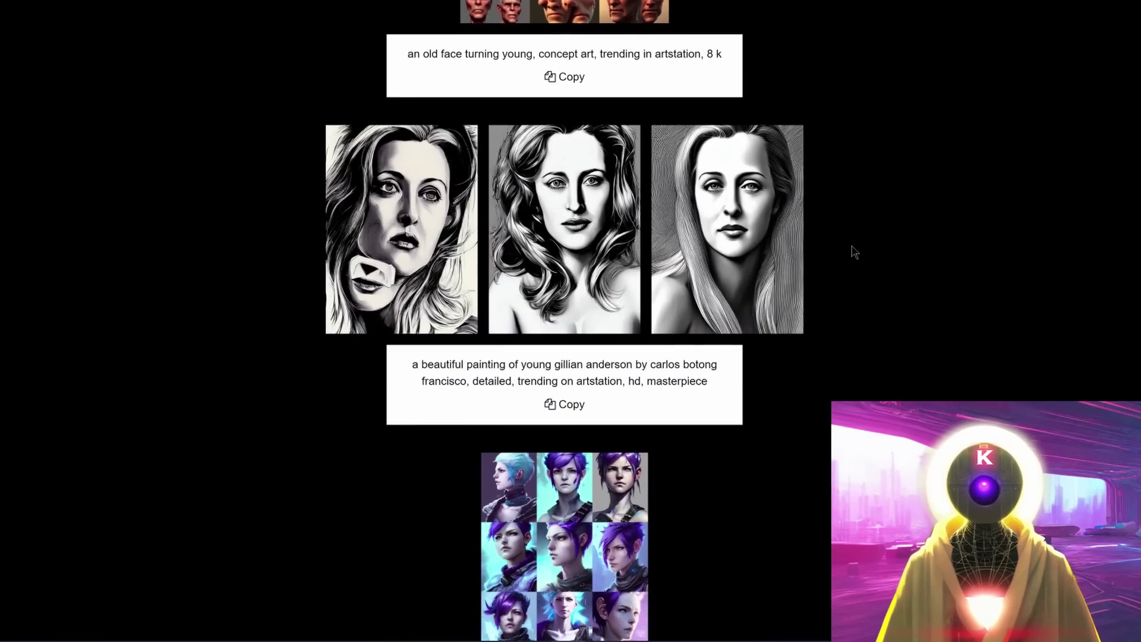
pyautogui.scroll(-8, 854, 251)
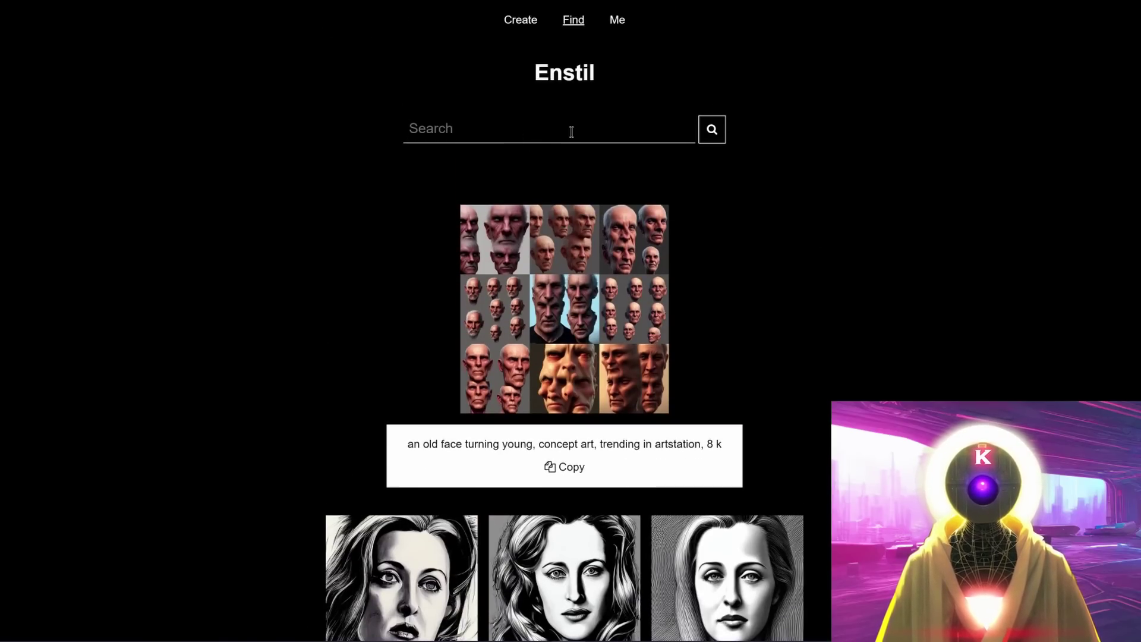
# Search the shared images for 'pixar', browse the results, and return to Create
pyautogui.write('pixa')
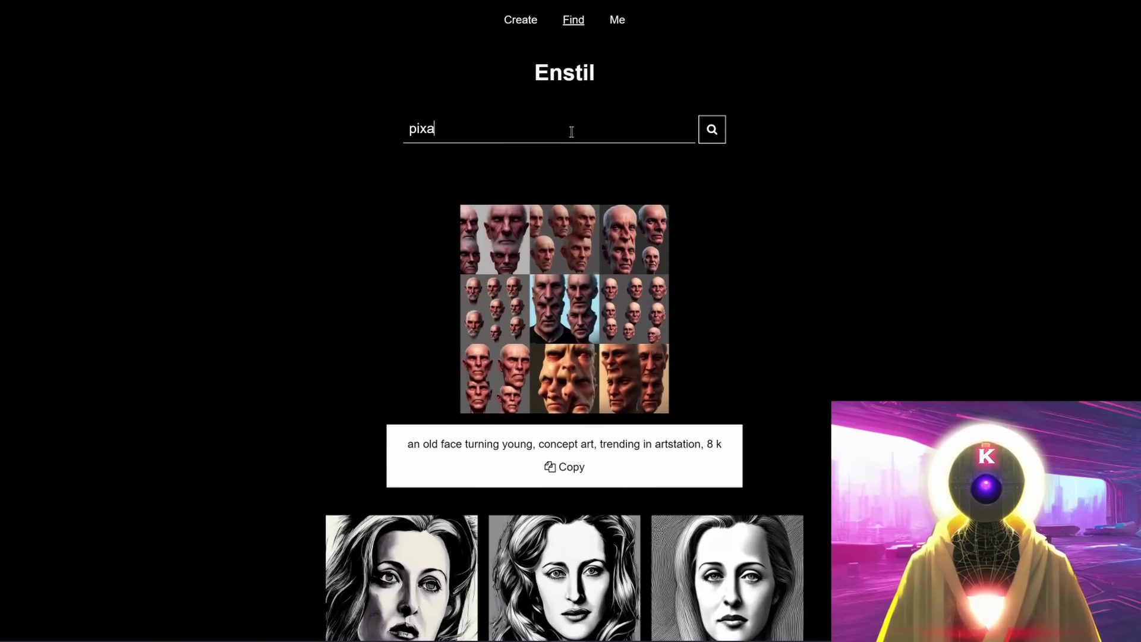
pyautogui.press('Return')
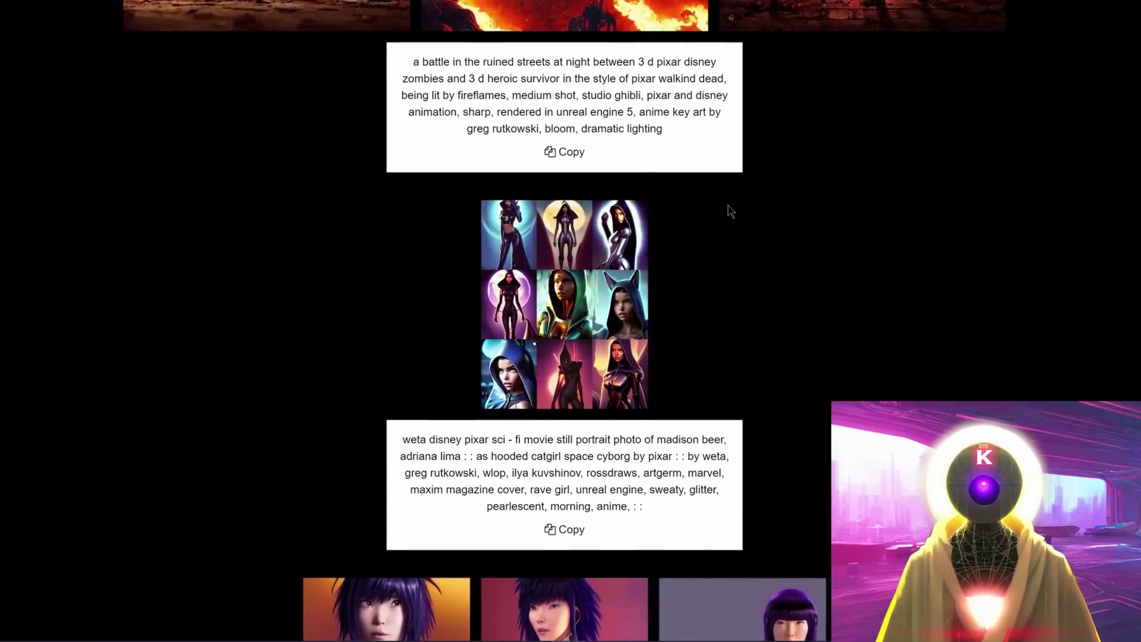
pyautogui.scroll(-13, 659, 204)
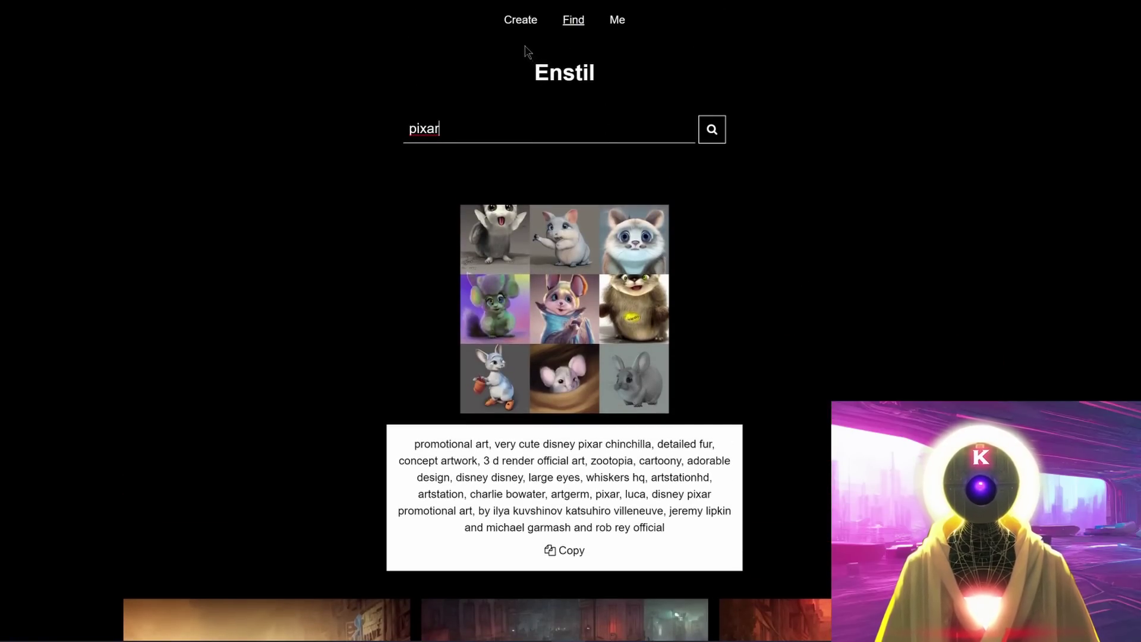
pyautogui.click(522, 20)
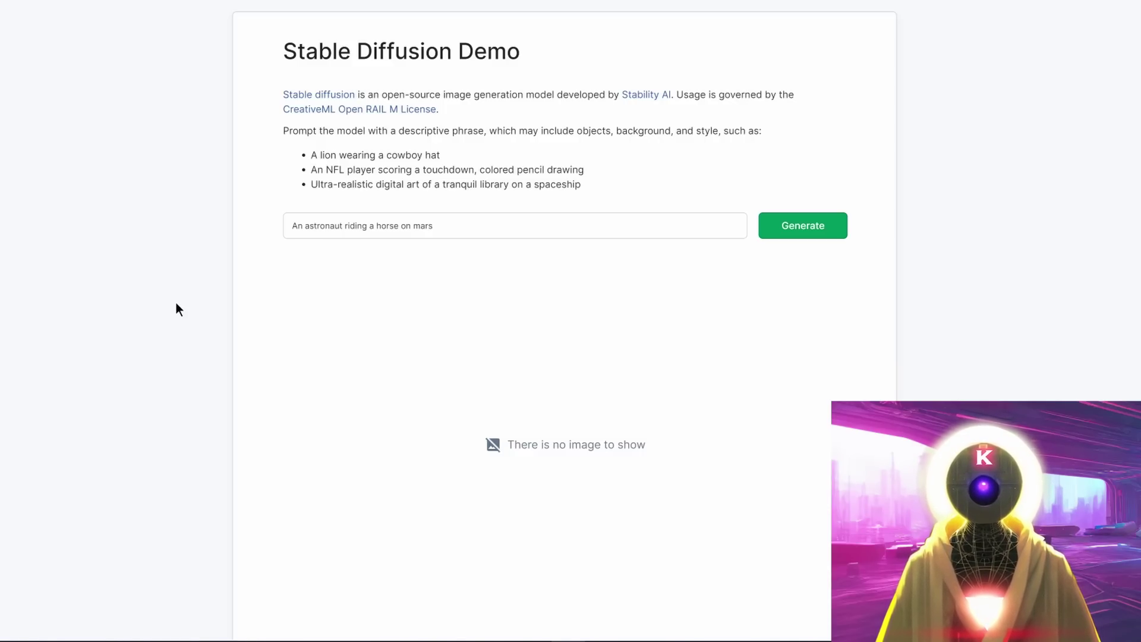
# Overwrite 'An astronaut riding a horse on mars' with the portrait prompt and generate
pyautogui.tripleClick(411, 231)
pyautogui.write('Portrait of Christina Hendricks, beautiful face, symmetrical face, tone mapped, intricate, elegant, highly detailed, digital painting, artstation, concept art, smooth, sharp focus, illustration, art by artgerm and greg rutkowski and alphonse mucha')
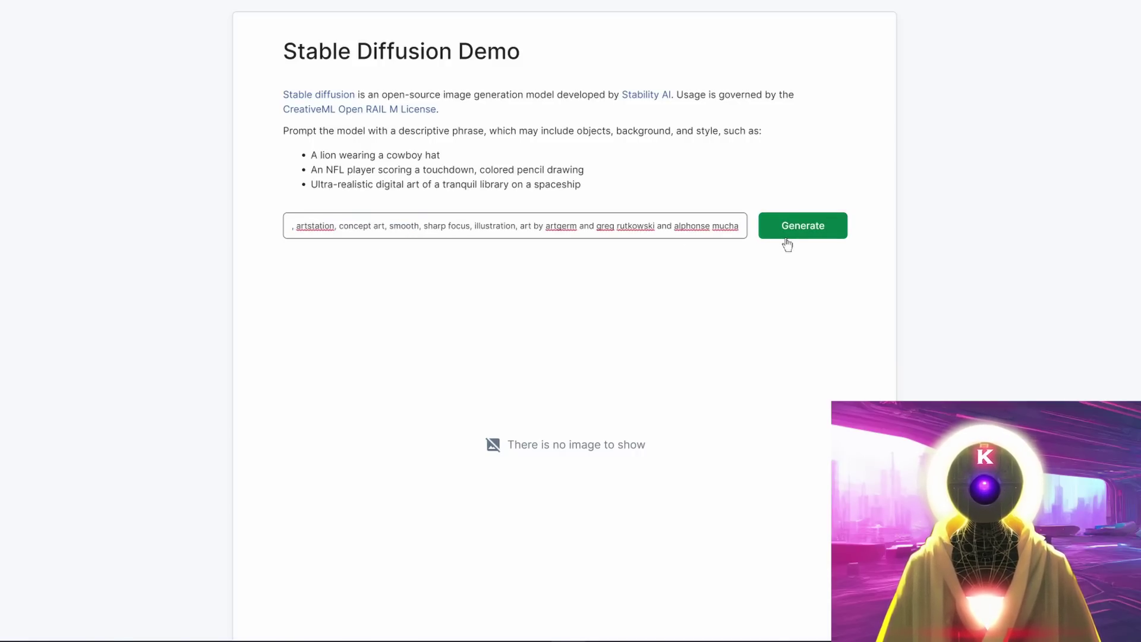
pyautogui.click(785, 237)
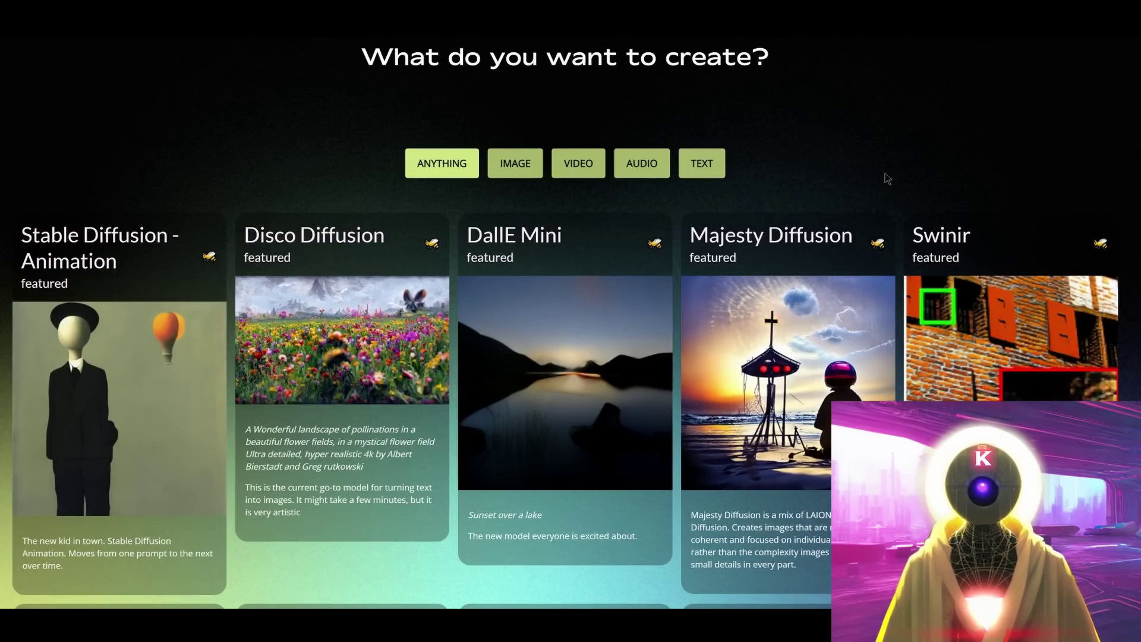
# Scroll down through Pollinations' gallery of featured models
pyautogui.scroll(-3, 571, 340)
pyautogui.scroll(-3, 571, 340)
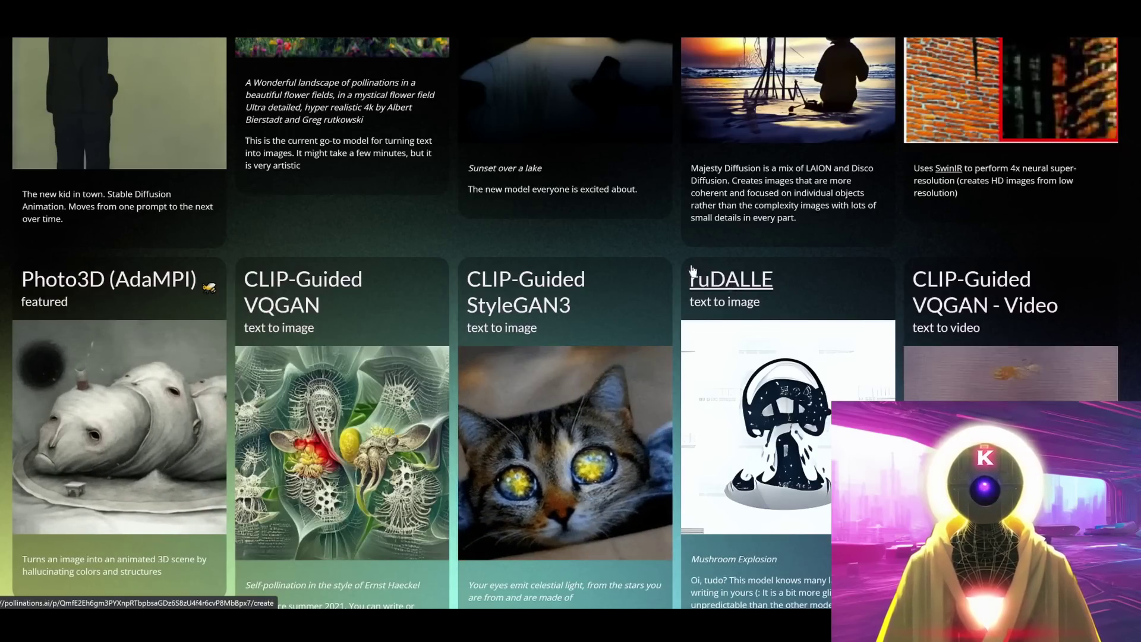
pyautogui.scroll(-7, 364, 281)
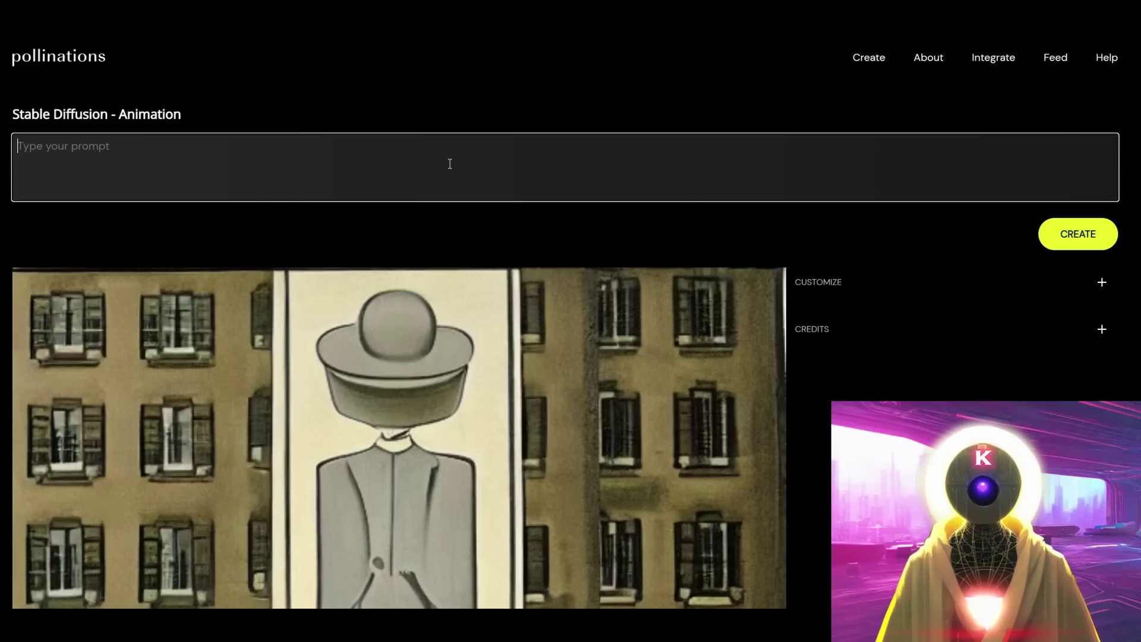
# Paste the portrait prompt, set Prompt Scale 9 and seed 42424, and create the portraits
pyautogui.write('Portrait of Christina Hendricks, beautiful face, symmetrical face, tone mapped, intricate, elegant, highly detailed, digital painting, artstation, concept art, smooth, sharp focus, illustration, art by artgerm and greg rutkowski and alphonse mucha')
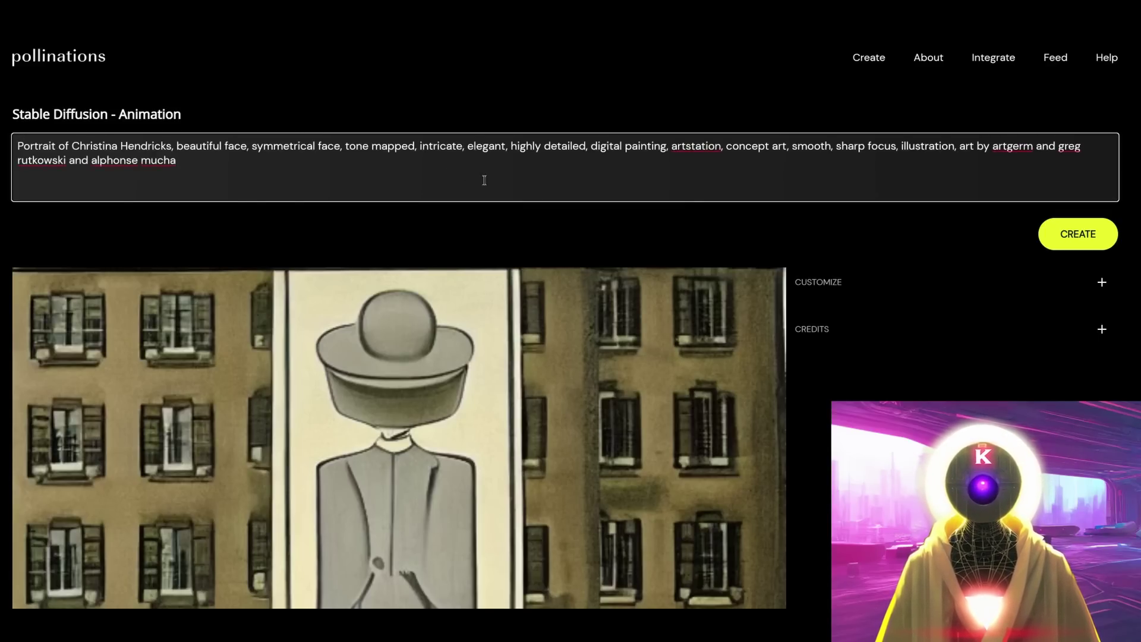
pyautogui.click(865, 284)
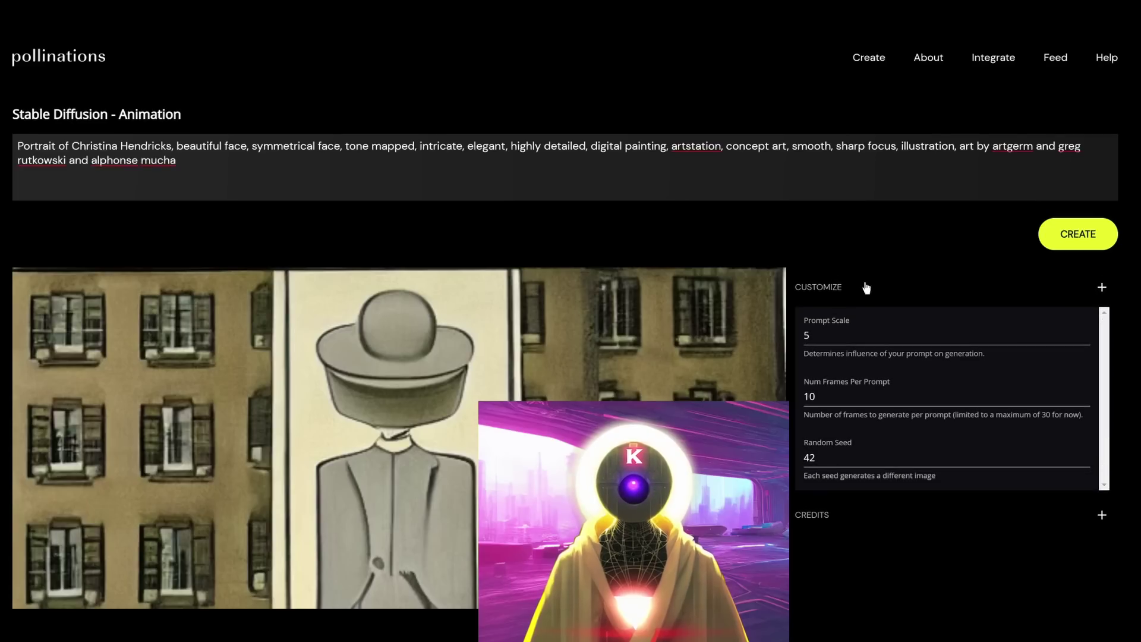
pyautogui.click(1084, 332)
pyautogui.click(1085, 332)
pyautogui.click(1085, 332)
pyautogui.click(1085, 332)
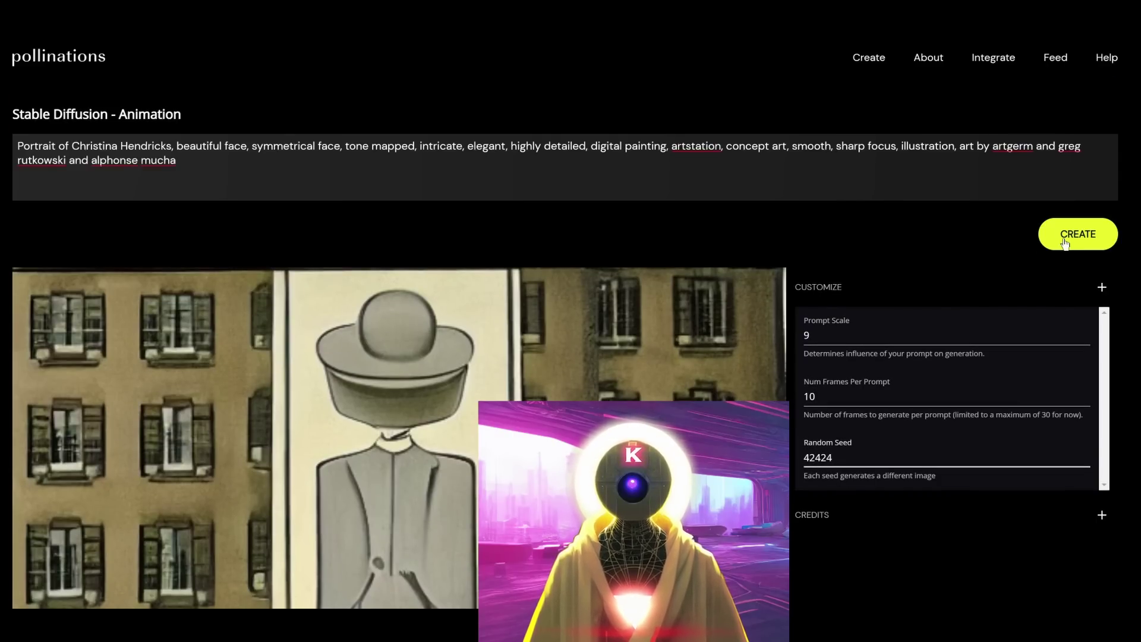
pyautogui.click(1064, 237)
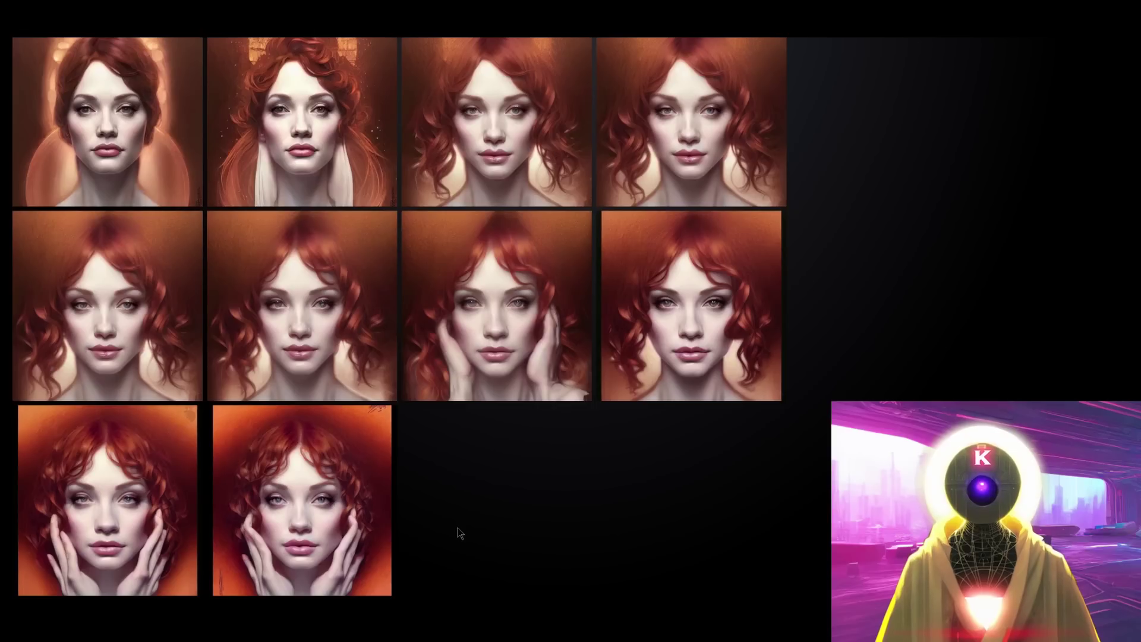
# Play the 3-second portrait animation Pollinations generated
pyautogui.scroll(8, 717, 451)
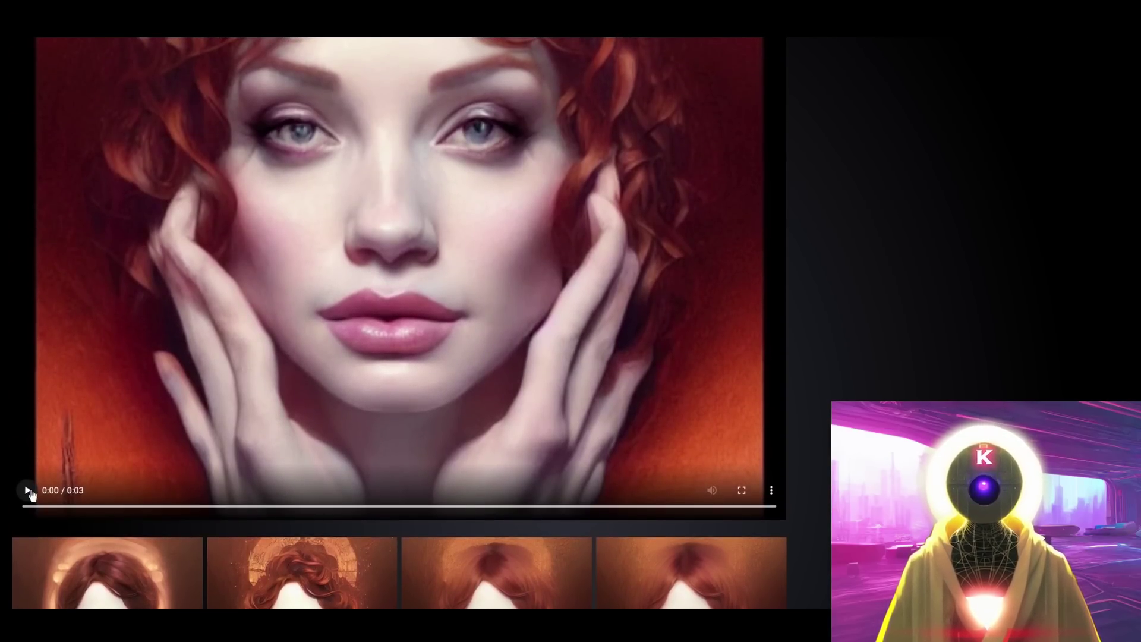
pyautogui.click(27, 484)
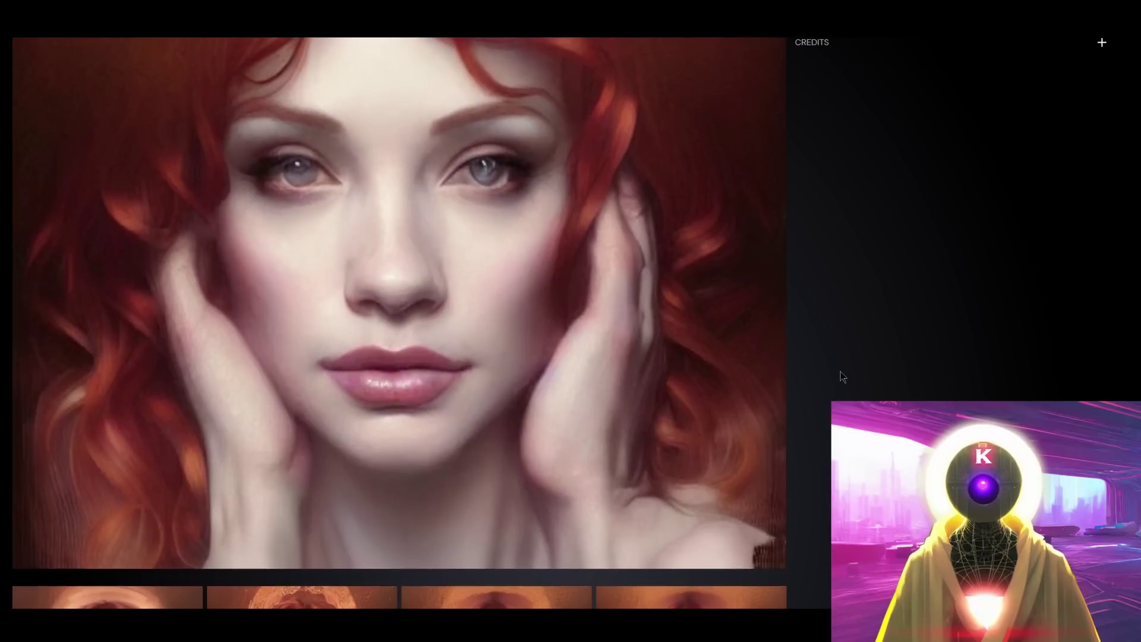
pyautogui.scroll(1, 840, 372)
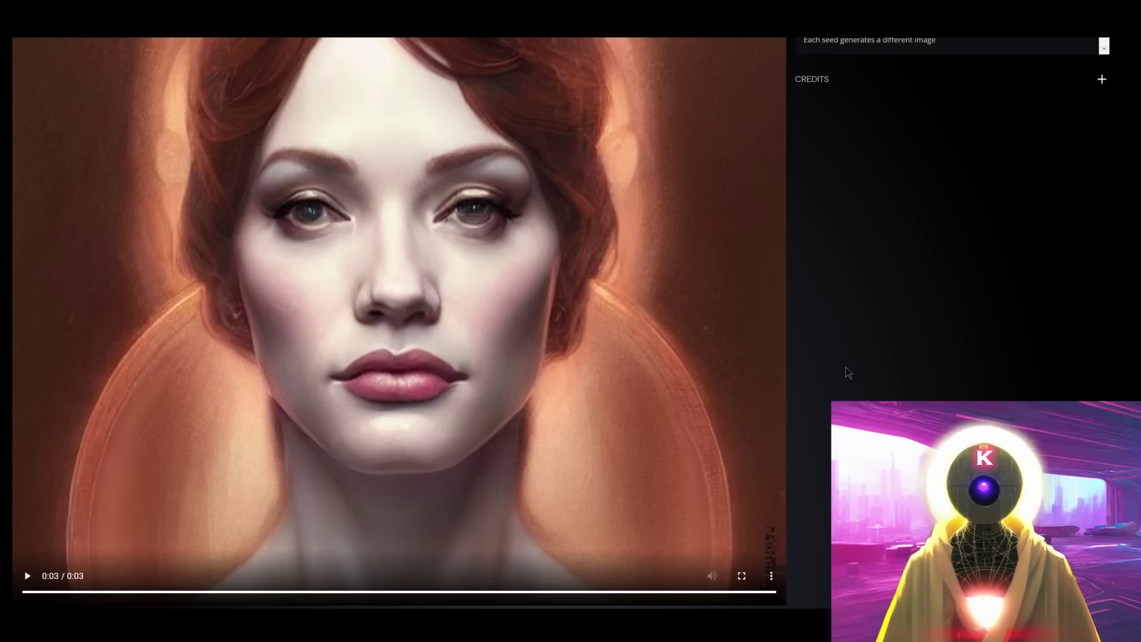
pyautogui.scroll(7, 856, 348)
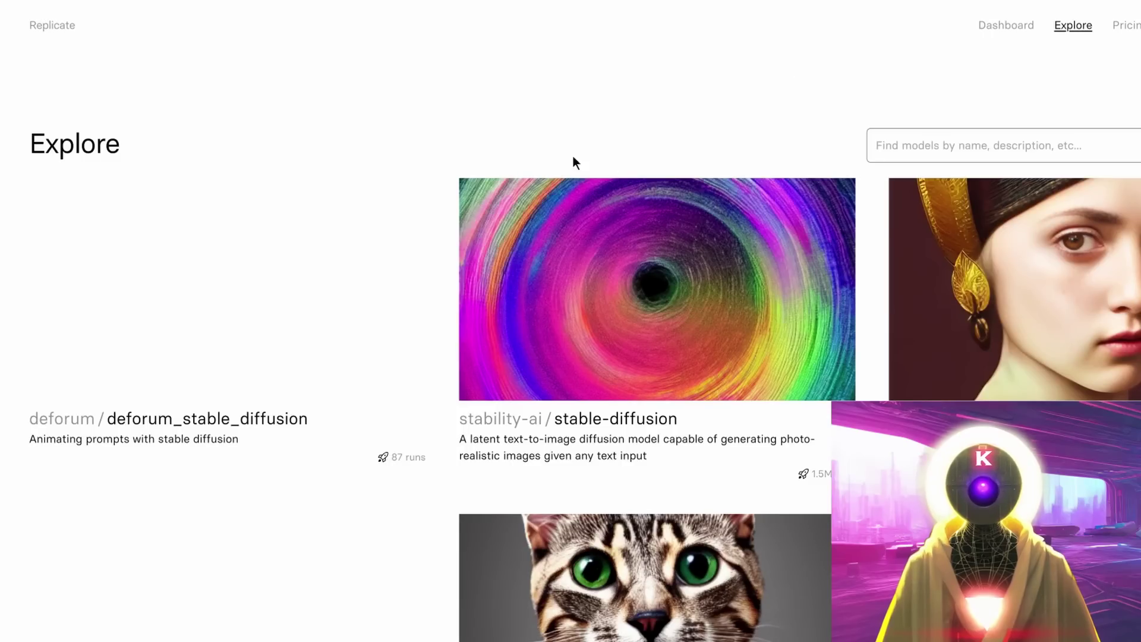
pyautogui.scroll(-2, 505, 134)
pyautogui.scroll(-2, 437, 106)
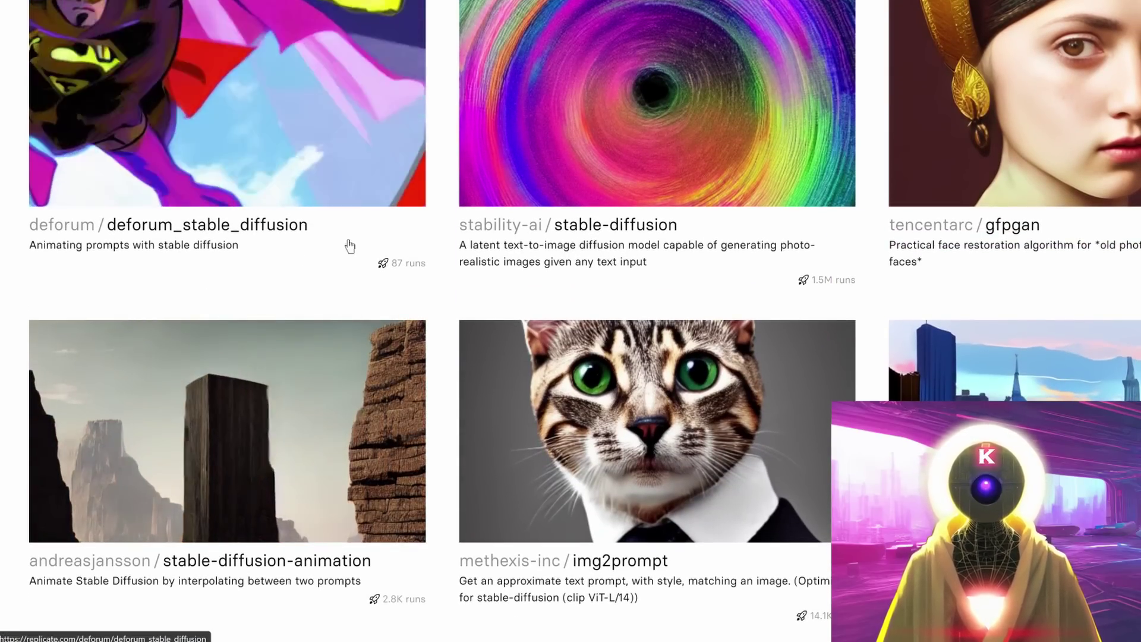
pyautogui.scroll(-2, 414, 297)
pyautogui.scroll(-1, 416, 335)
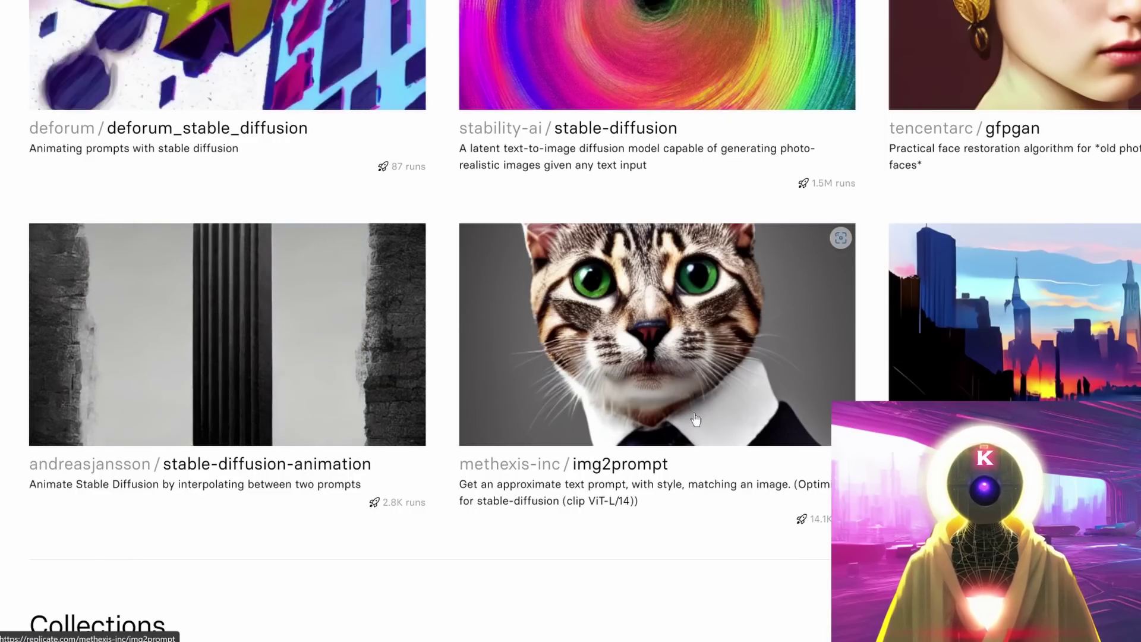
pyautogui.scroll(-6, 692, 412)
pyautogui.scroll(-15, 652, 359)
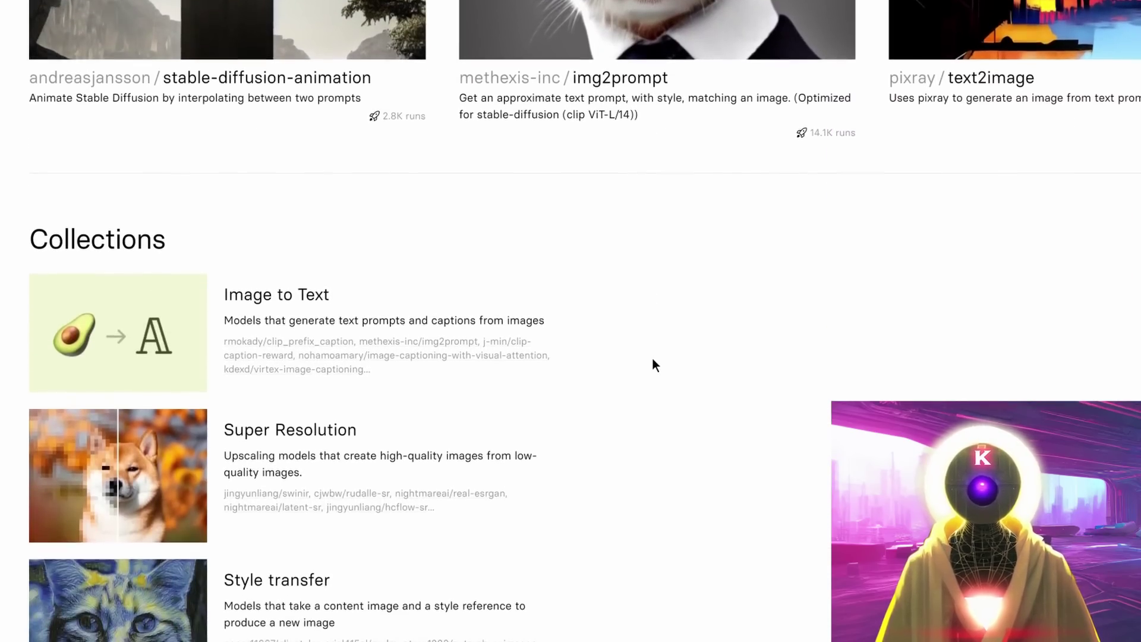
pyautogui.scroll(-10, 652, 360)
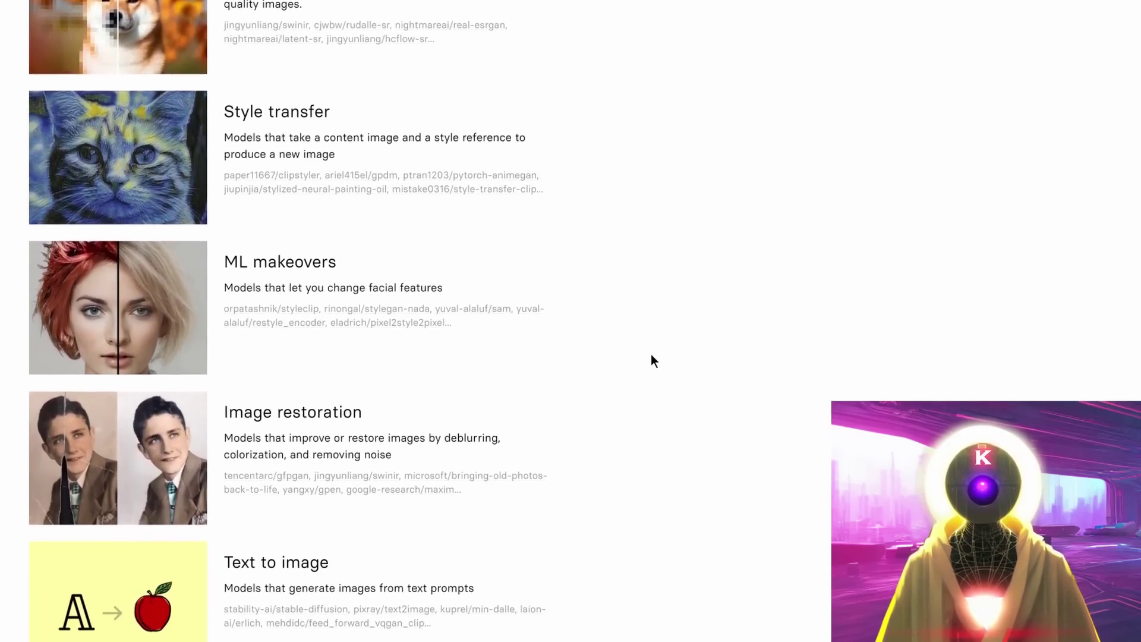
pyautogui.scroll(-10, 652, 359)
pyautogui.scroll(-1, 651, 355)
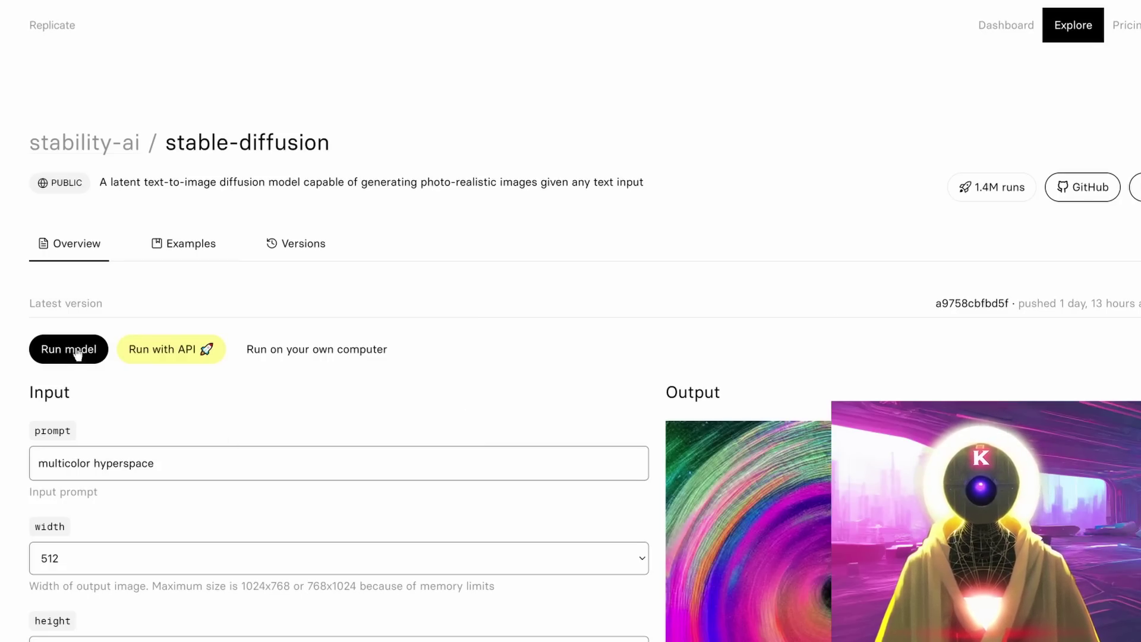
# Replace 'multicolor hyperspace' with the long portrait prompt and submit the 512×512 run
pyautogui.tripleClick(177, 463)
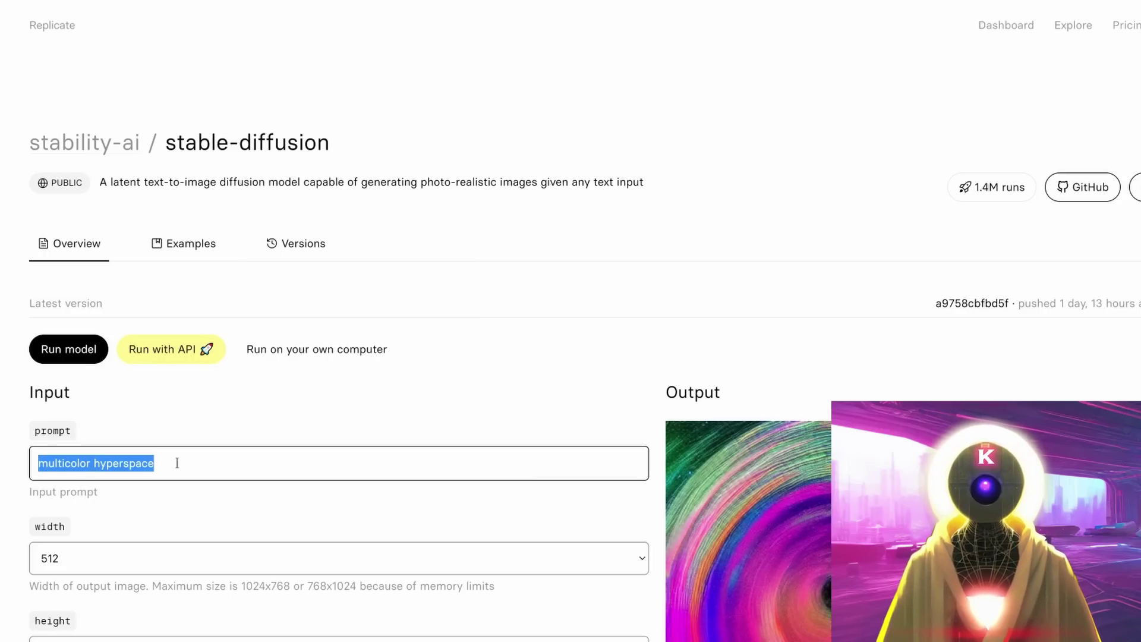
pyautogui.hotkey('ctrl', 'v')
pyautogui.scroll(-3, 176, 465)
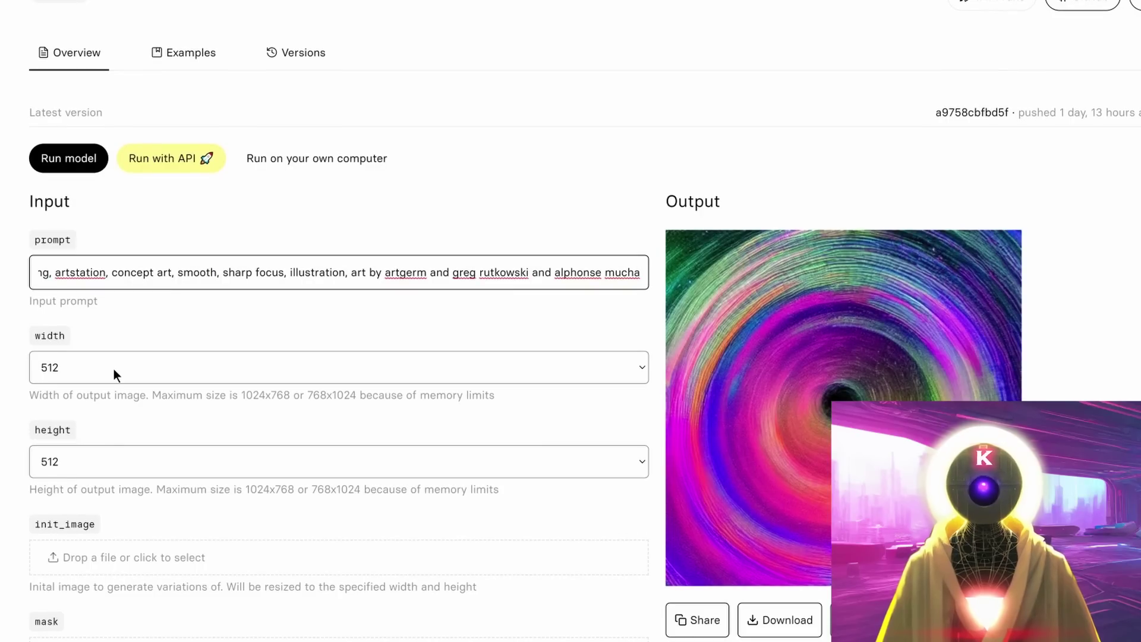
pyautogui.scroll(-3, 109, 465)
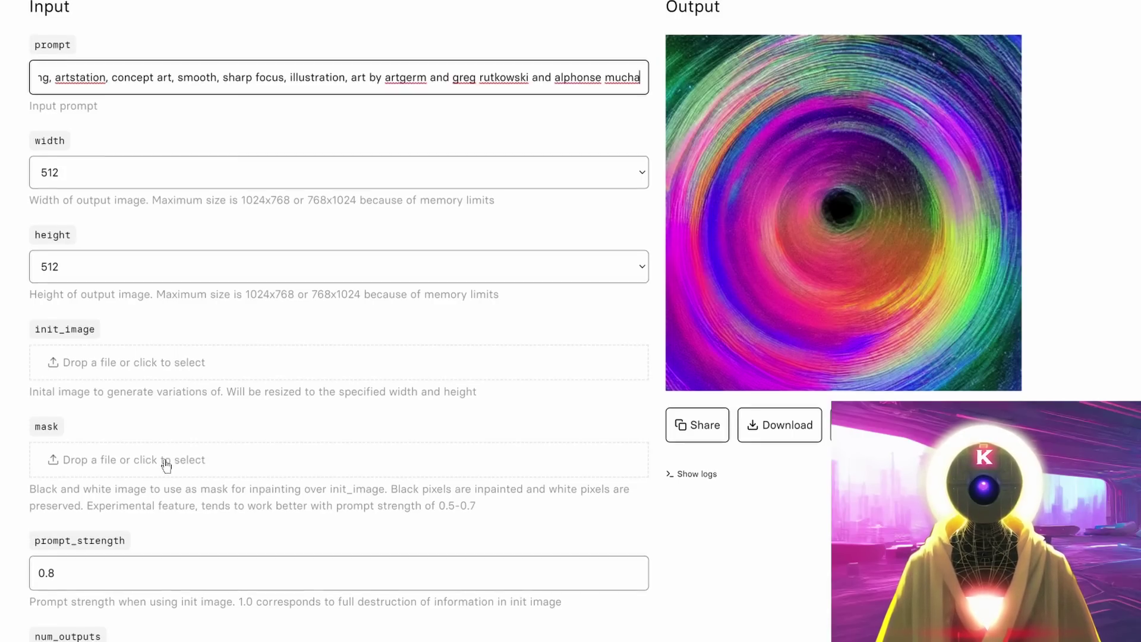
pyautogui.scroll(-2, 167, 463)
pyautogui.scroll(-4, 119, 431)
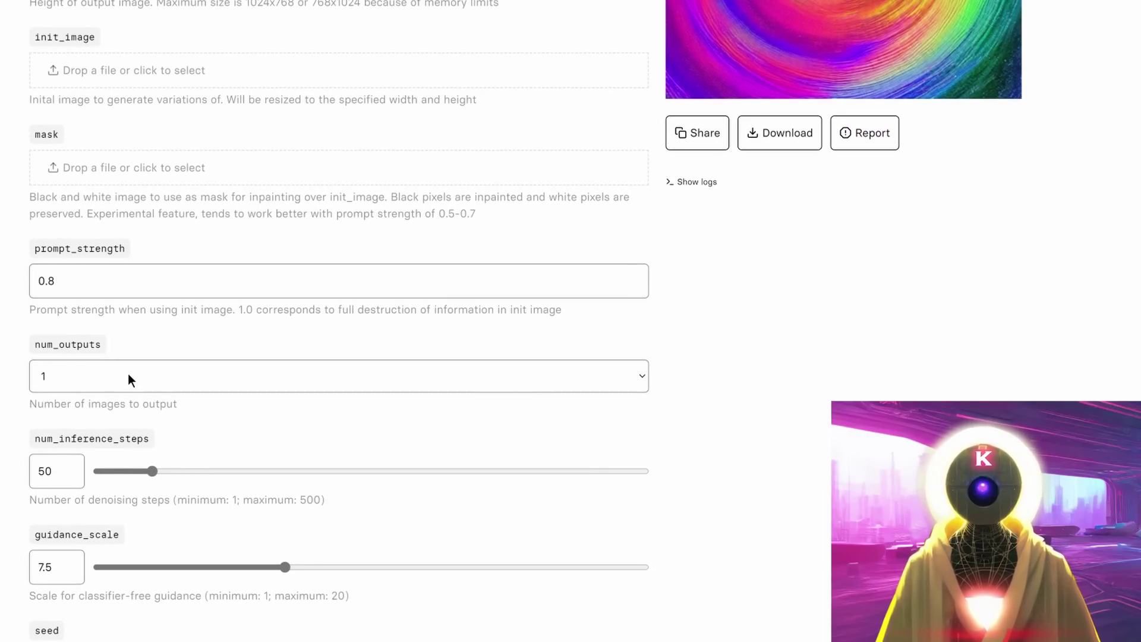
pyautogui.scroll(-2, 128, 373)
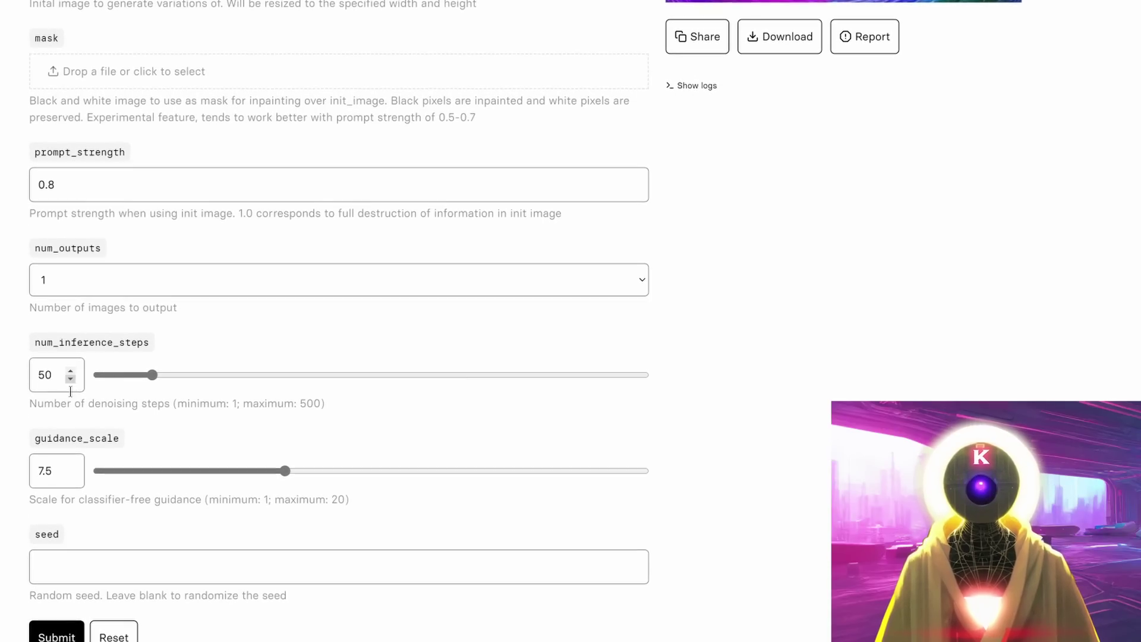
pyautogui.scroll(-4, 45, 457)
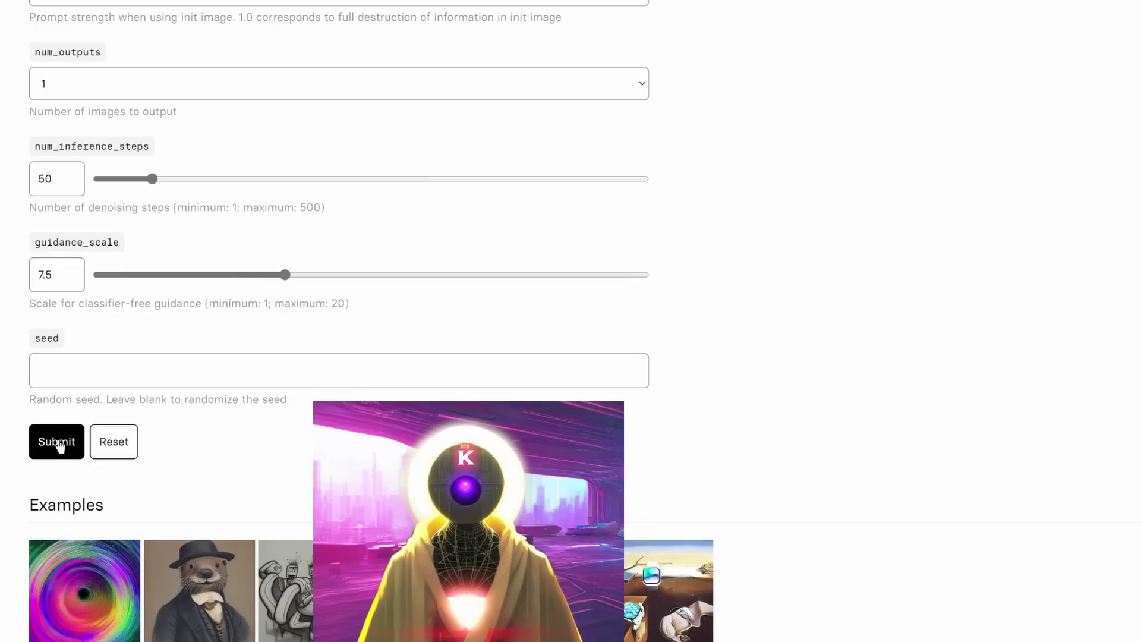
pyautogui.click(58, 443)
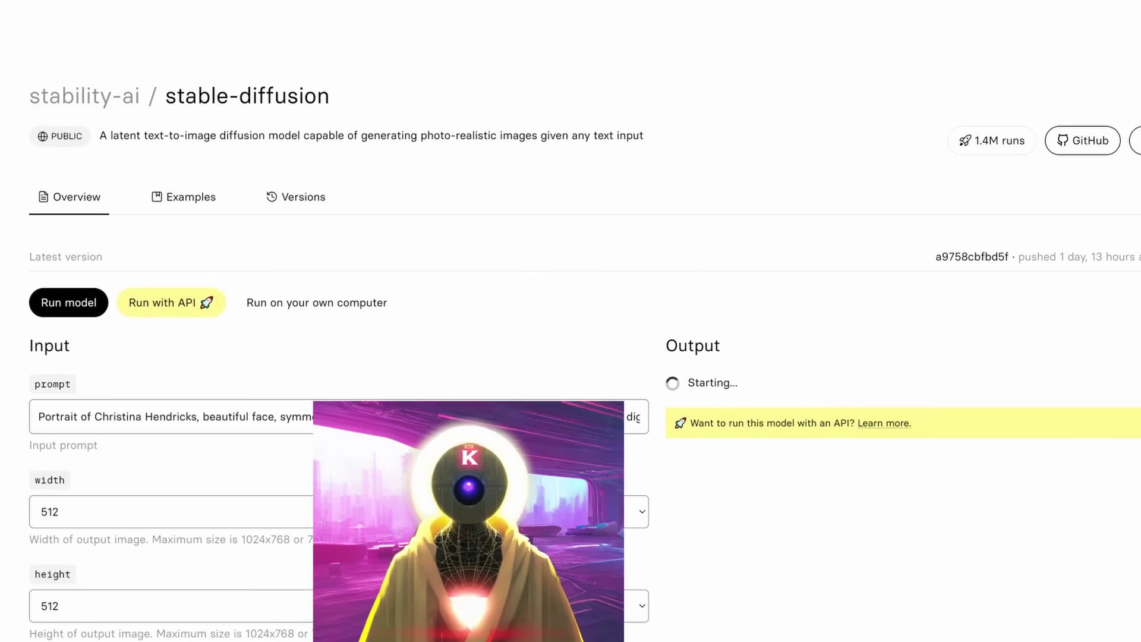
# Follow the Output log while the portrait prediction runs
pyautogui.scroll(-2, 731, 423)
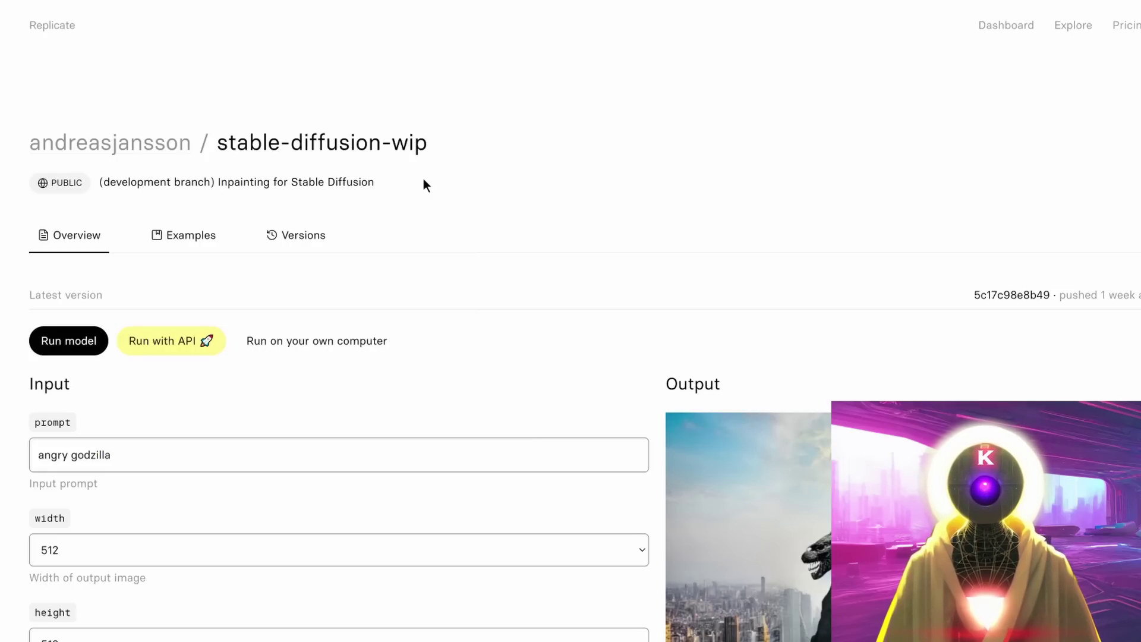
# Run stable-diffusion-wip with the 'angry godzilla' prompt on the city photo
pyautogui.scroll(-1, 404, 235)
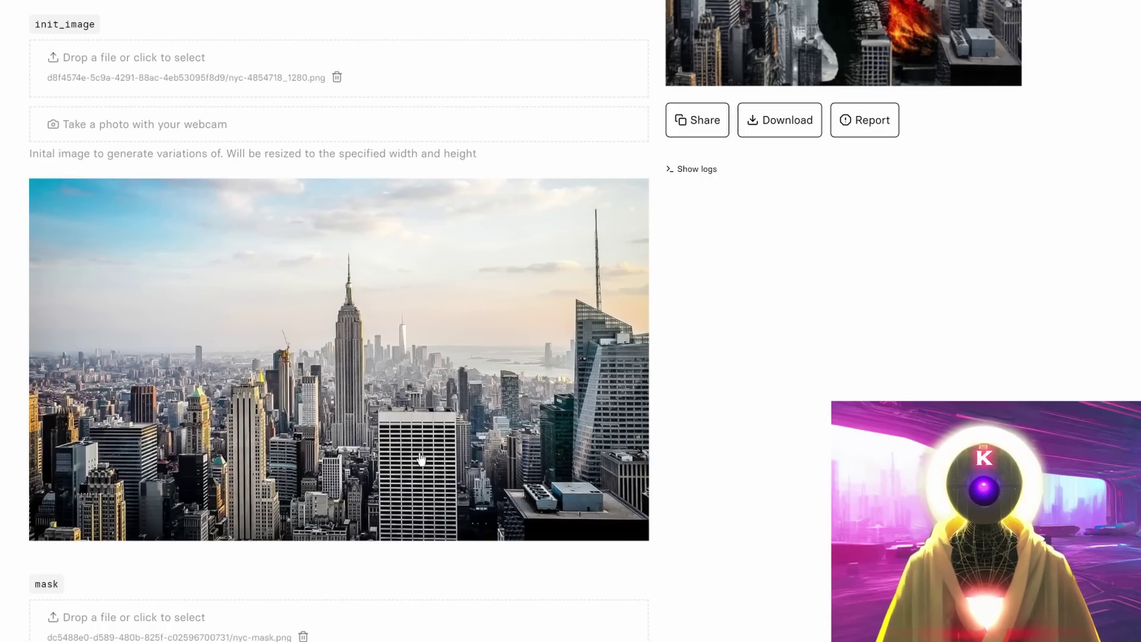
pyautogui.scroll(-5, 551, 285)
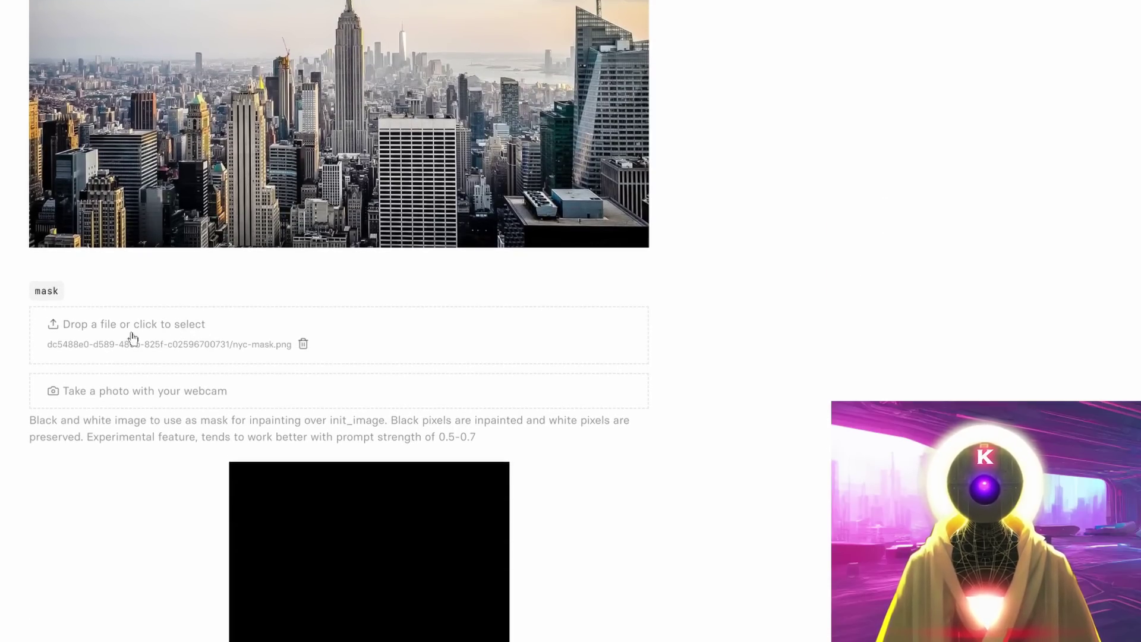
pyautogui.scroll(-1, 186, 351)
pyautogui.scroll(5, 238, 397)
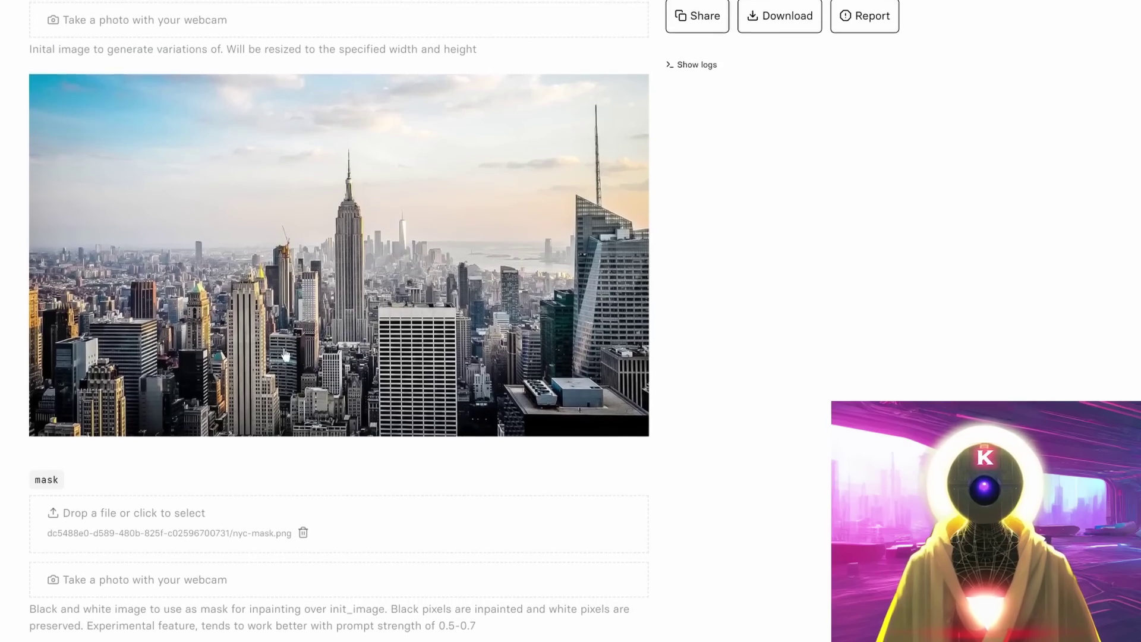
pyautogui.scroll(-8, 425, 377)
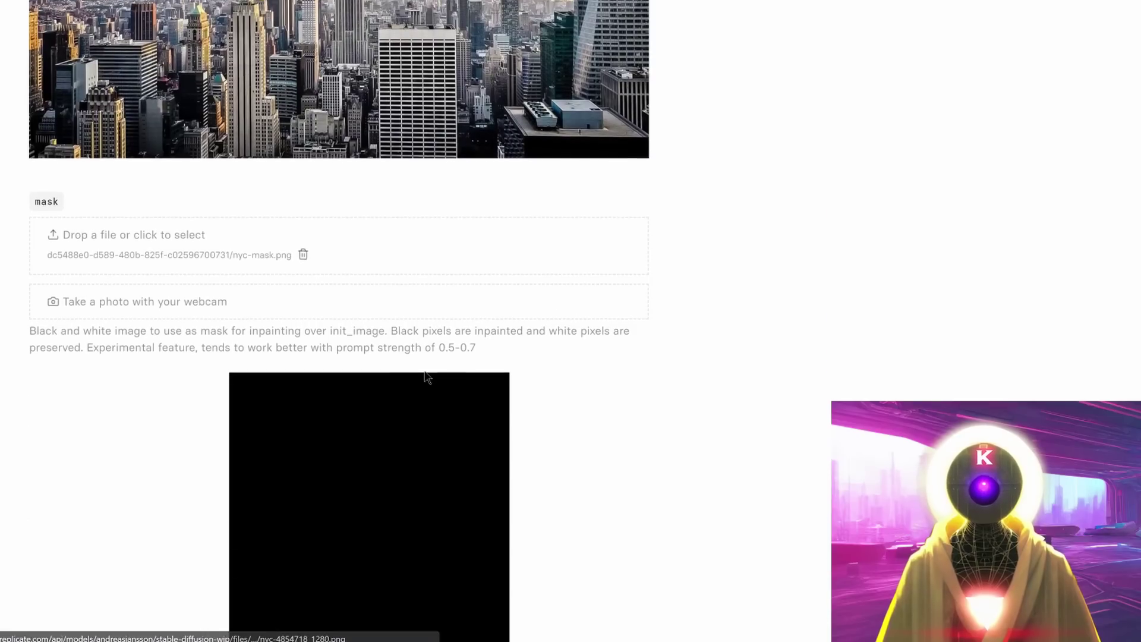
pyautogui.scroll(-4, 440, 368)
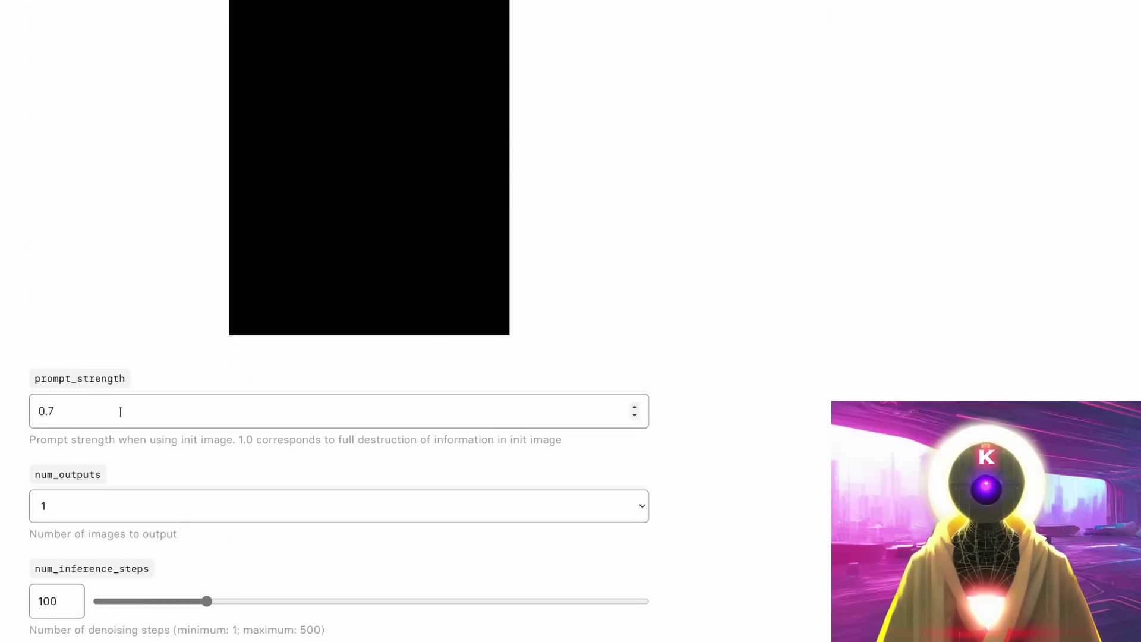
pyautogui.scroll(-2, 165, 498)
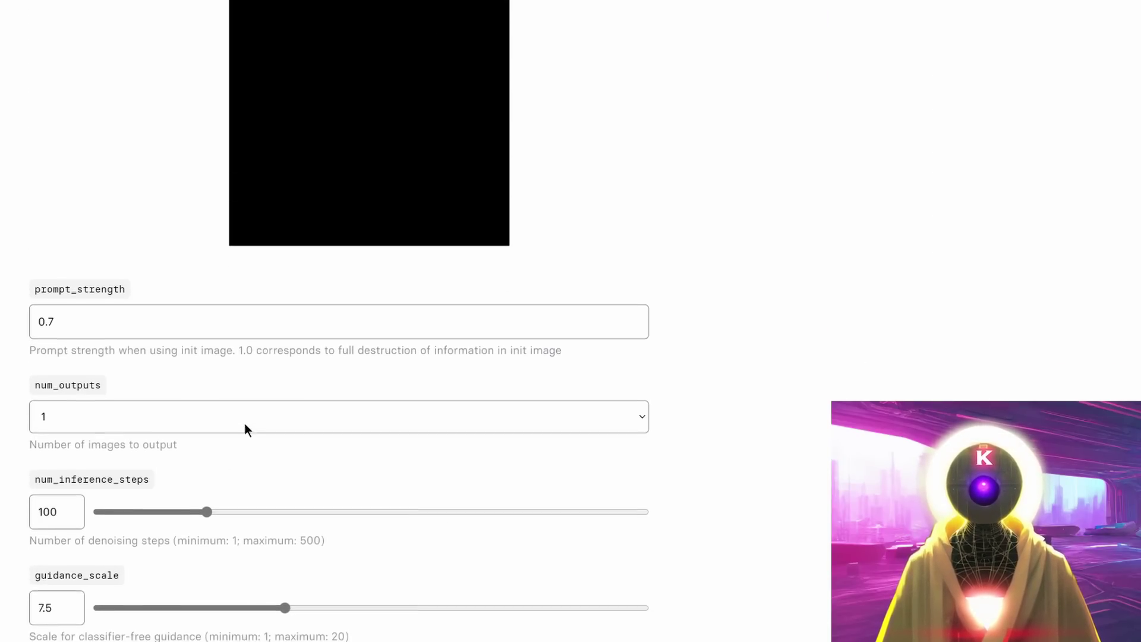
pyautogui.scroll(-5, 245, 423)
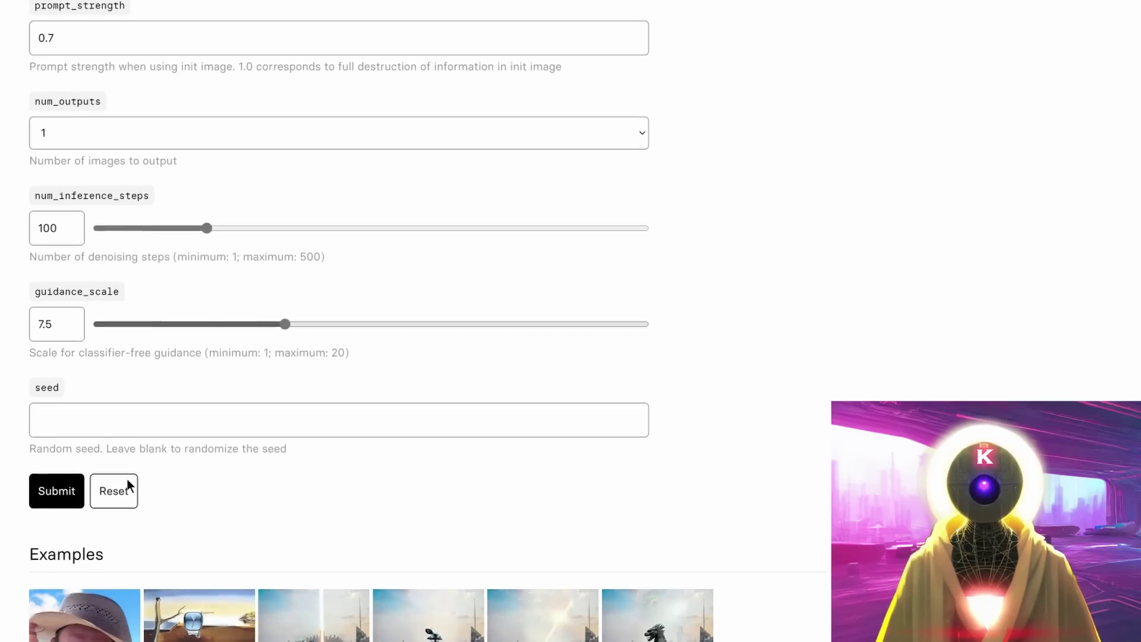
pyautogui.click(53, 475)
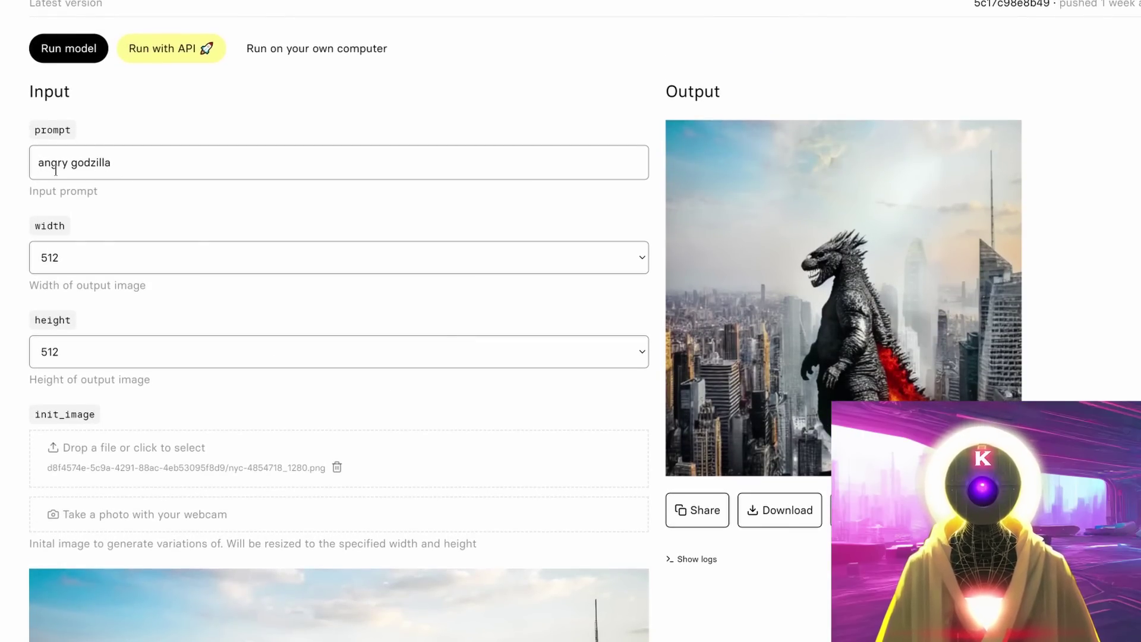
# Remove the city photo from init_image and delete the mask file
pyautogui.scroll(-3, 500, 362)
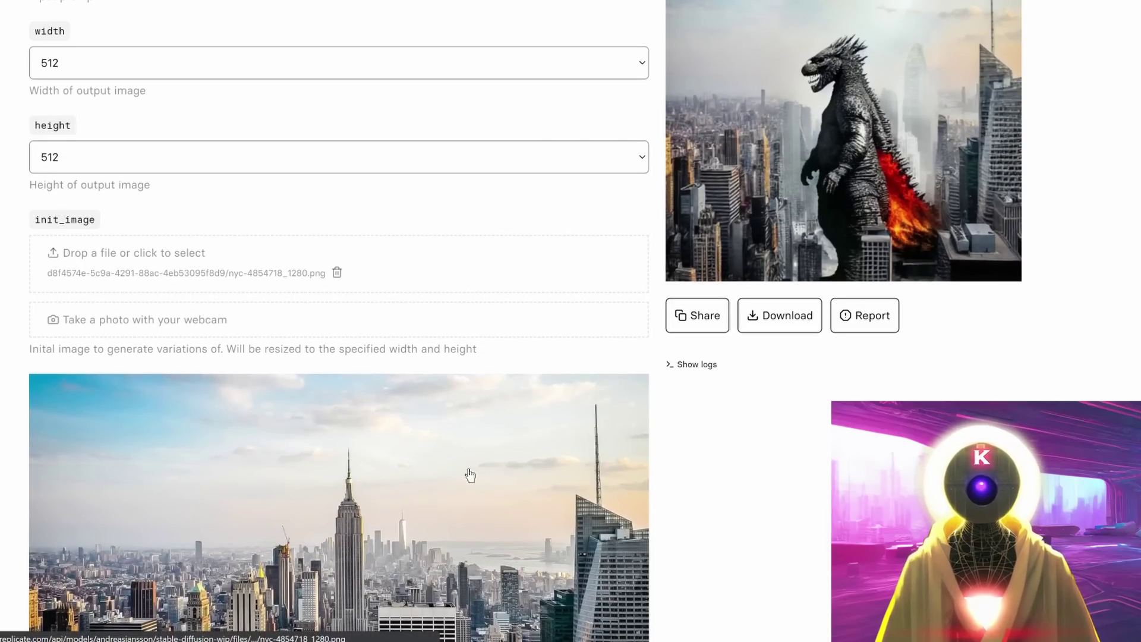
pyautogui.scroll(3, 446, 471)
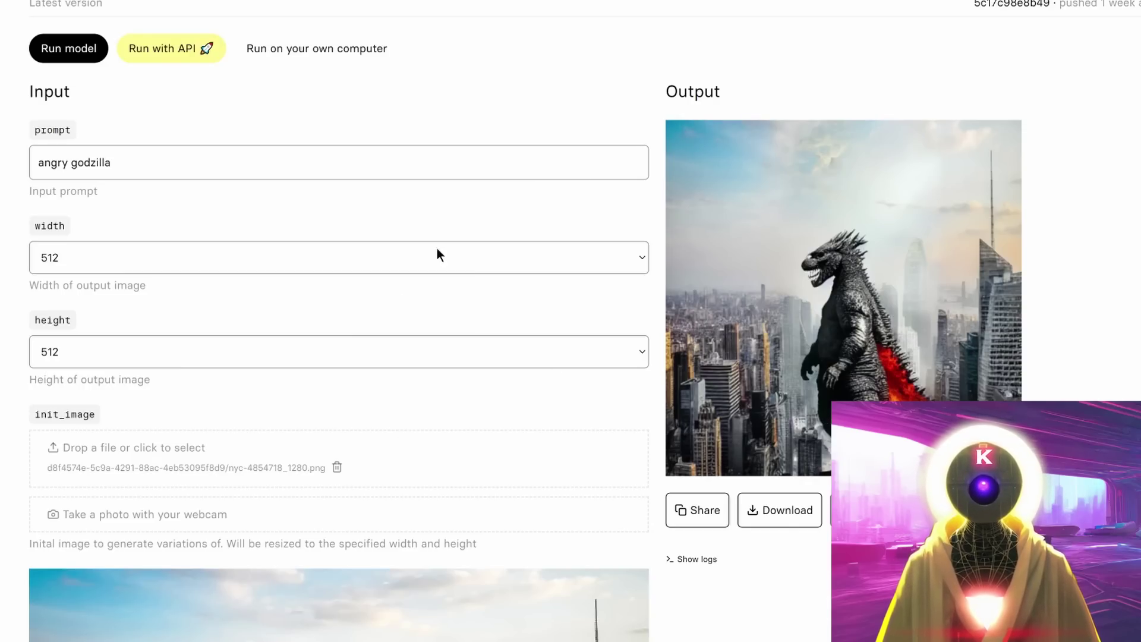
pyautogui.click(337, 467)
pyautogui.scroll(-5, 364, 461)
pyautogui.click(309, 319)
# Replace the prompt with the long portrait prompt and run a text-only generation
pyautogui.scroll(8, 312, 324)
pyautogui.doubleClick(161, 361)
pyautogui.hotkey('ctrl', 'a')
pyautogui.hotkey('ctrl', 'v')
pyautogui.scroll(-10, 206, 386)
pyautogui.click(66, 330)
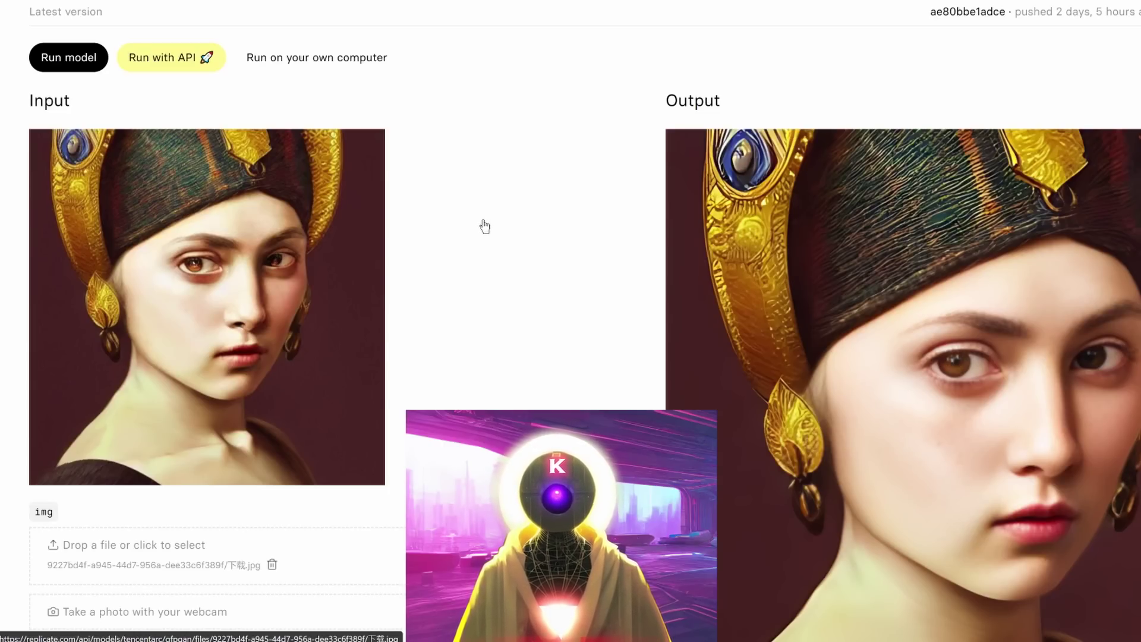
# Upload the red-haired portrait into GFPGAN's img field, keeping version v1.3 and scale 2
pyautogui.scroll(5, 484, 225)
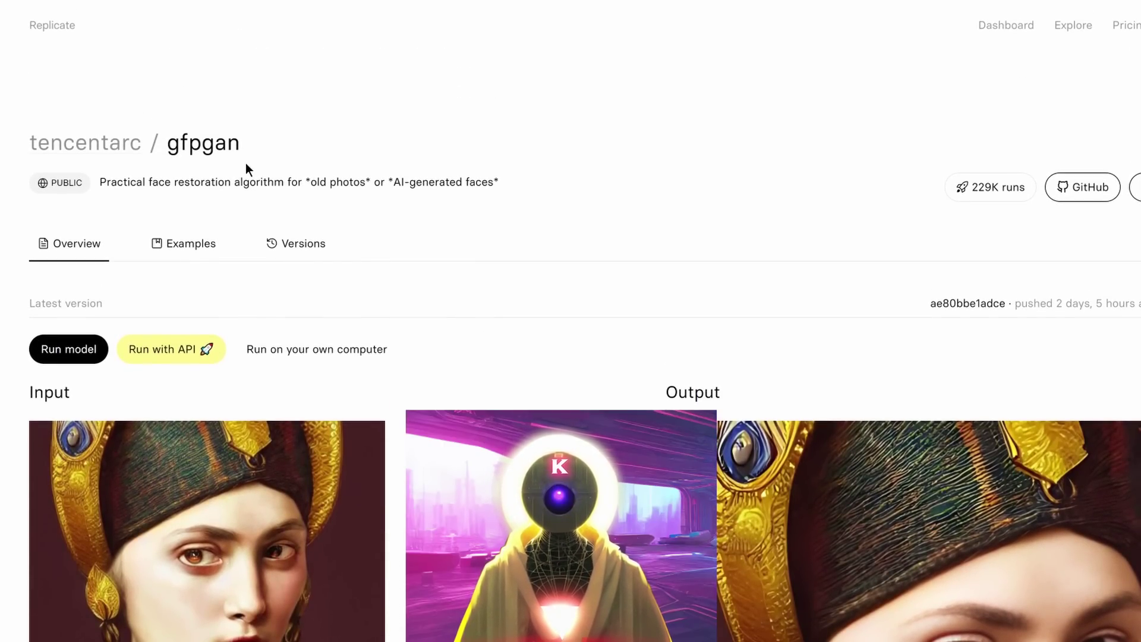
pyautogui.scroll(-5, 408, 227)
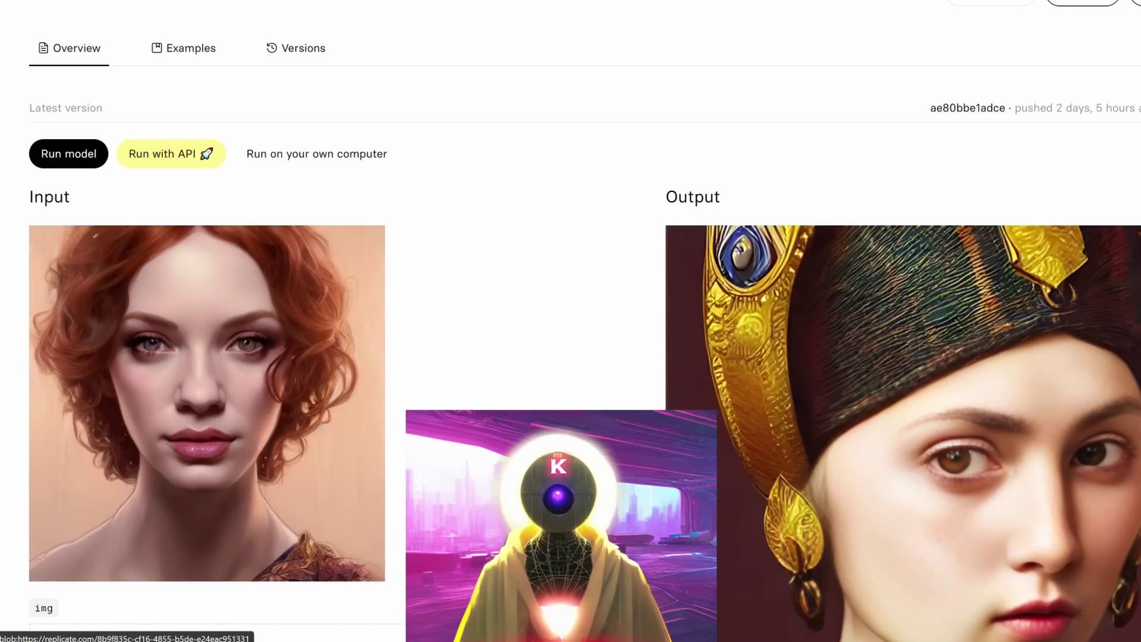
pyautogui.scroll(-6, 368, 389)
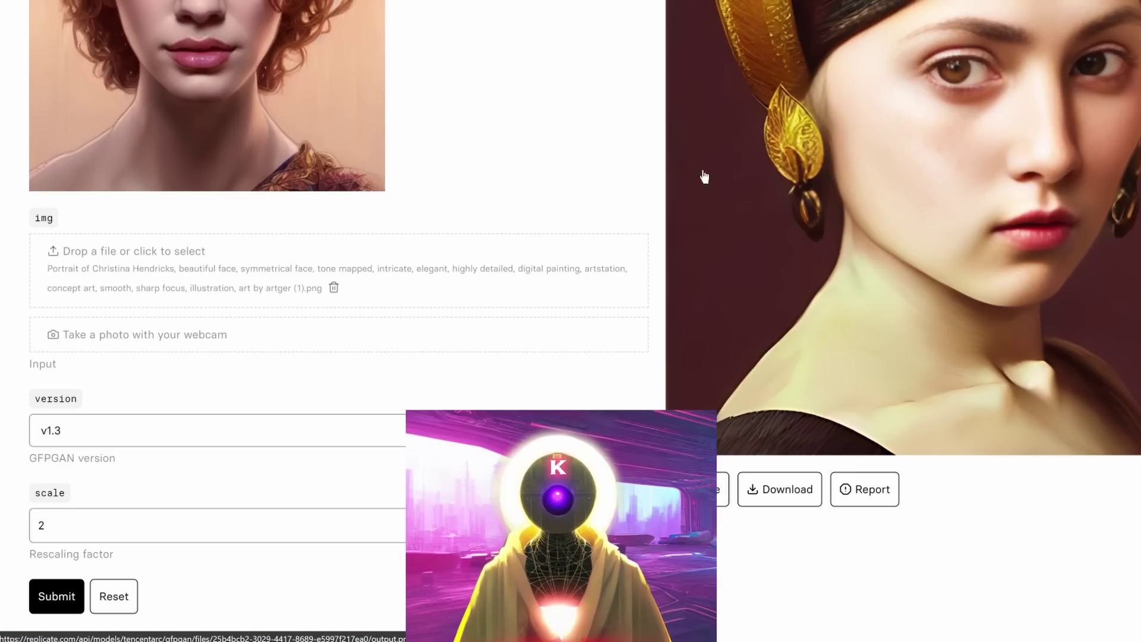
# Run GFPGAN on the red-haired portrait and browse the Explore page's model collections
pyautogui.click(52, 597)
pyautogui.scroll(3, 435, 346)
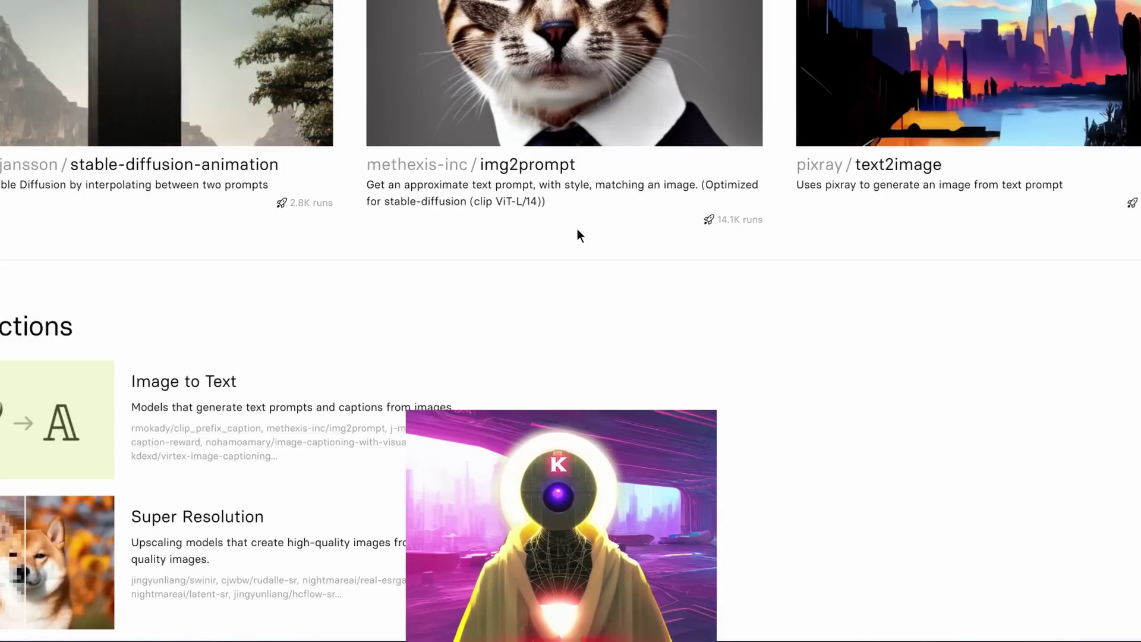
pyautogui.scroll(2, 577, 229)
pyautogui.scroll(2, 578, 233)
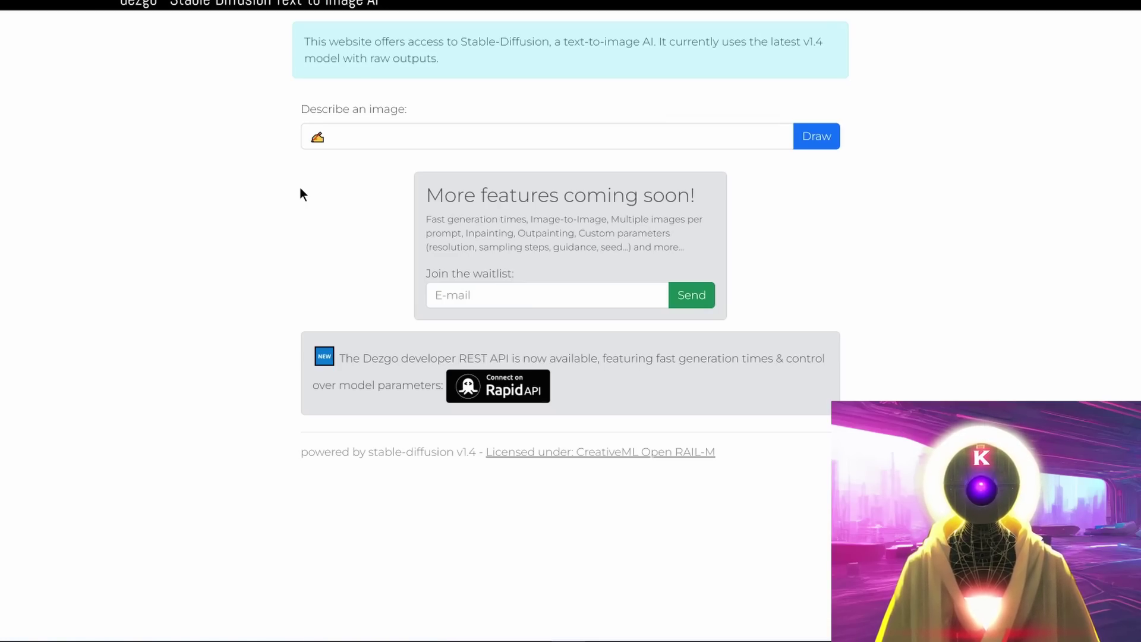
# Paste the long red-haired portrait prompt into Dezgo's description box and draw it
pyautogui.scroll(1, 313, 191)
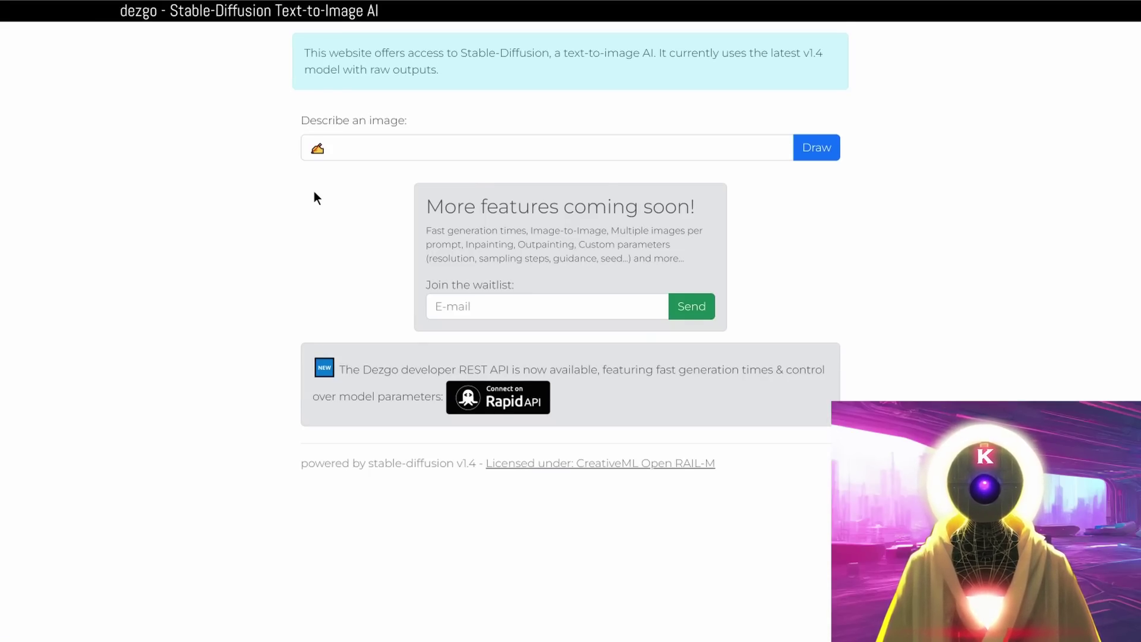
pyautogui.click(372, 152)
pyautogui.hotkey('ctrl', 'v')
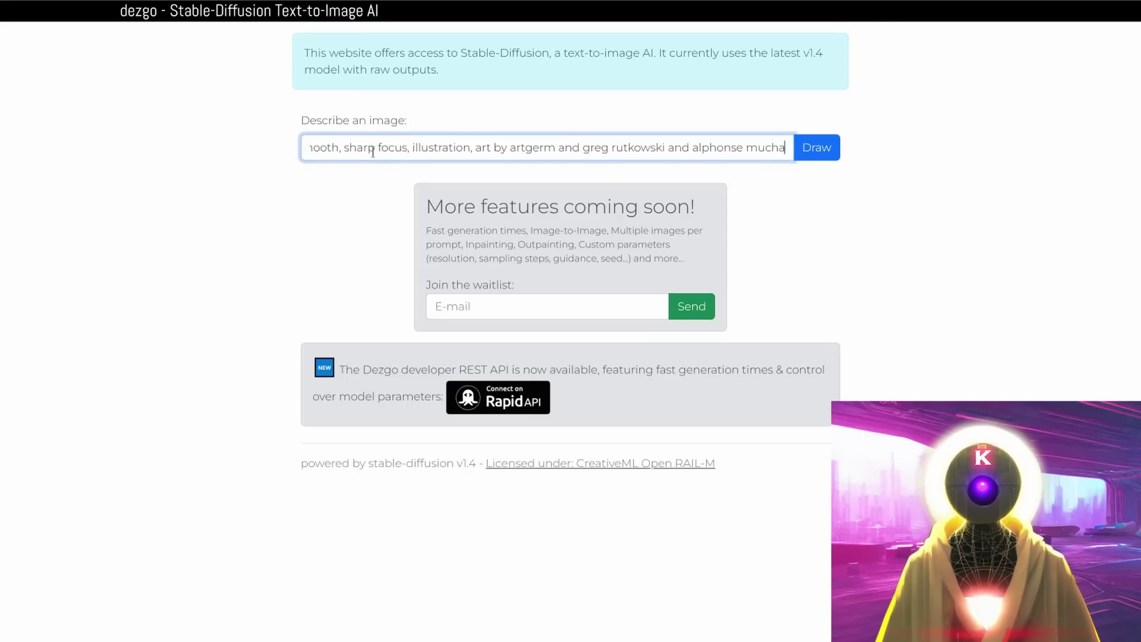
pyautogui.click(825, 158)
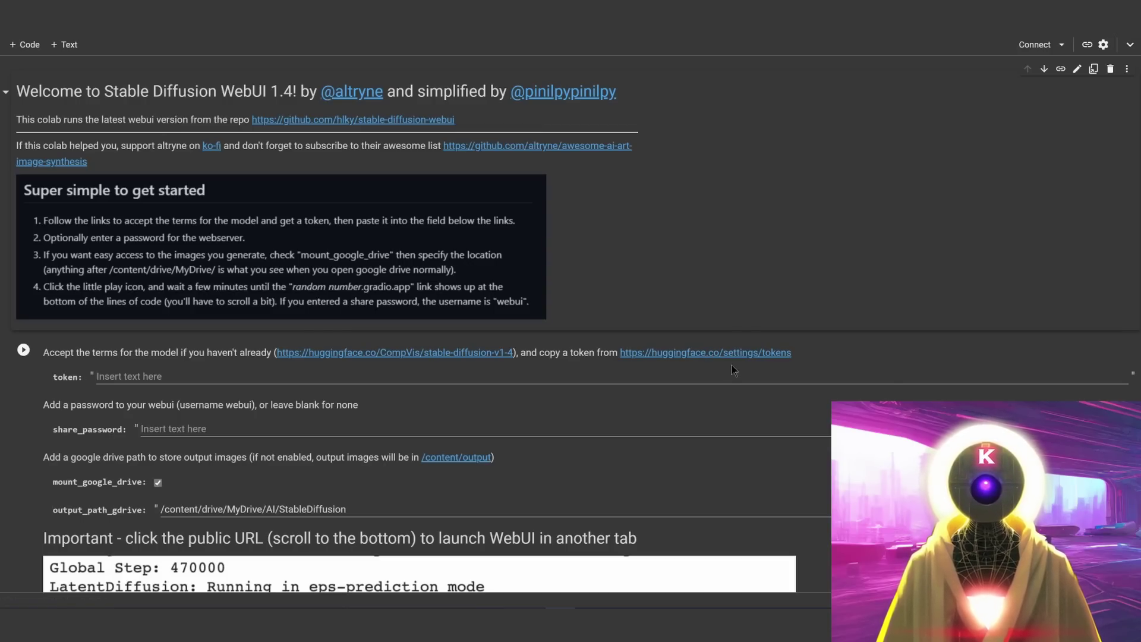
# Scroll the Stable Diffusion WebUI 1.4 notebook to its huggingface.co/settings/tokens link
pyautogui.scroll(-5, 743, 354)
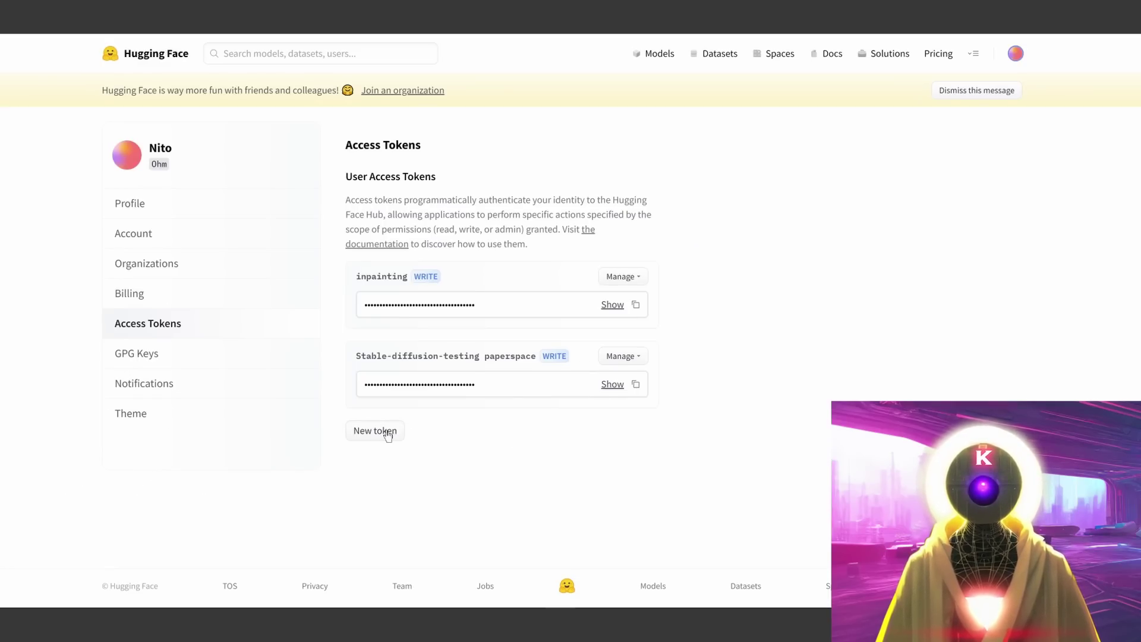
# Generate a new write-role token named 'Stable diffusion Google Colab'
pyautogui.click(386, 431)
pyautogui.click(509, 304)
pyautogui.write('Stable diffusion Google Colab')
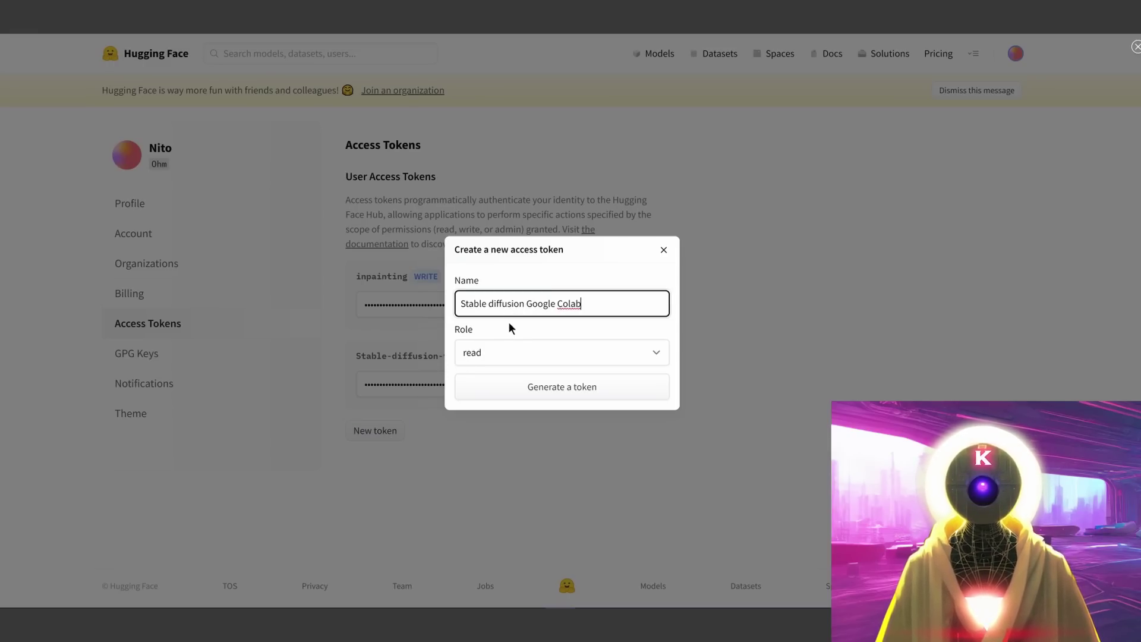
pyautogui.click(508, 352)
pyautogui.click(490, 387)
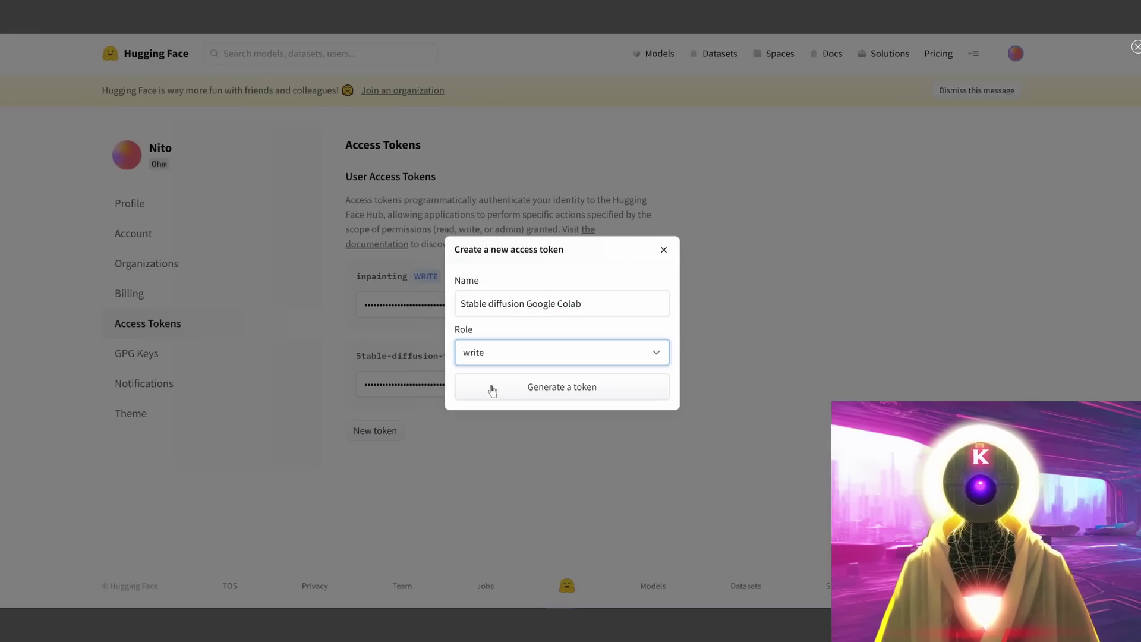
pyautogui.click(579, 388)
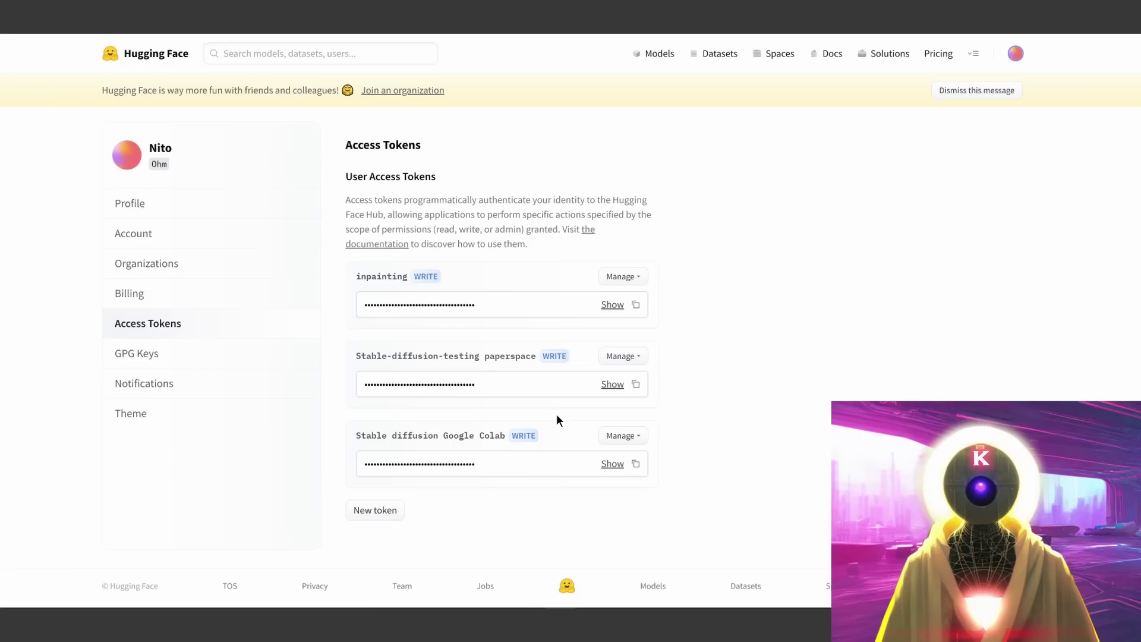
# Copy the new access token into the notebook's token field
pyautogui.click(636, 464)
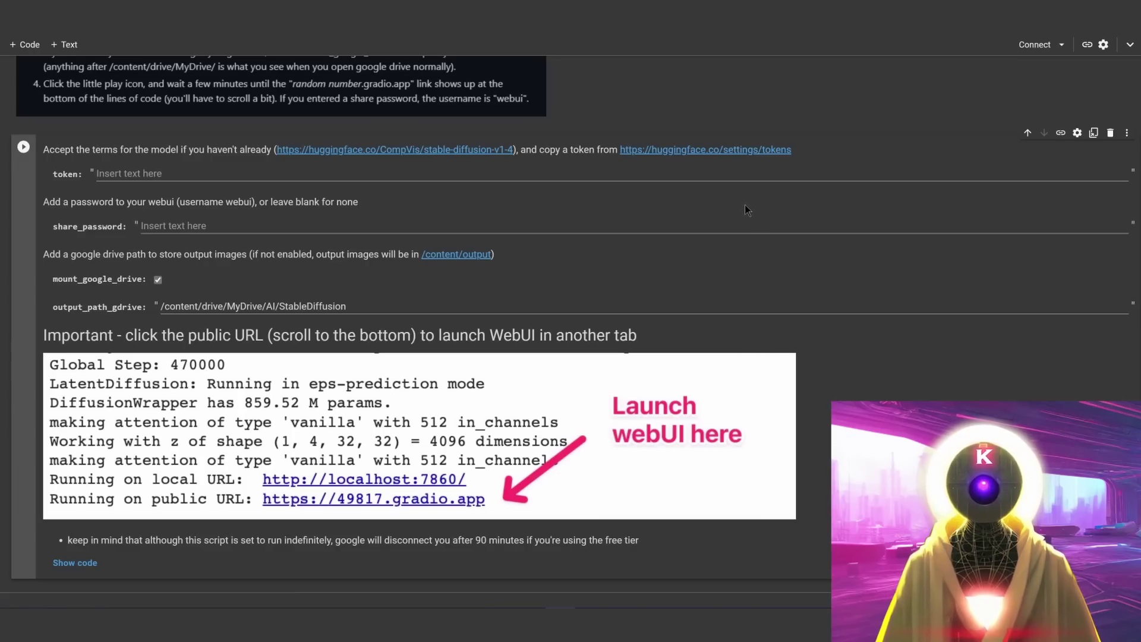
pyautogui.click(159, 175)
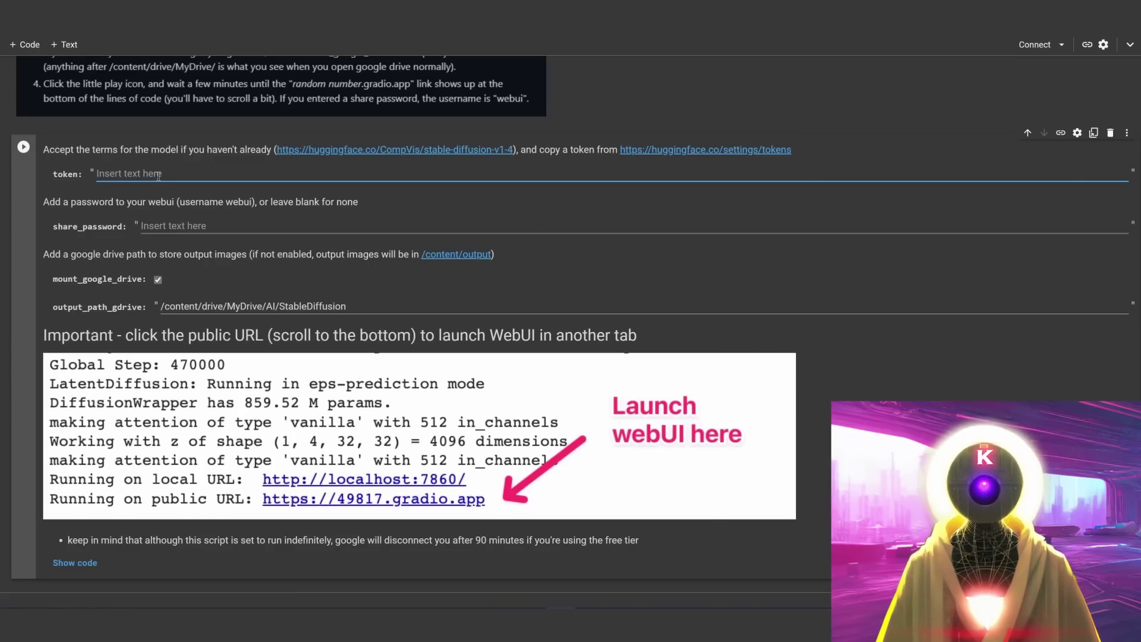
pyautogui.hotkey('ctrl', 'v')
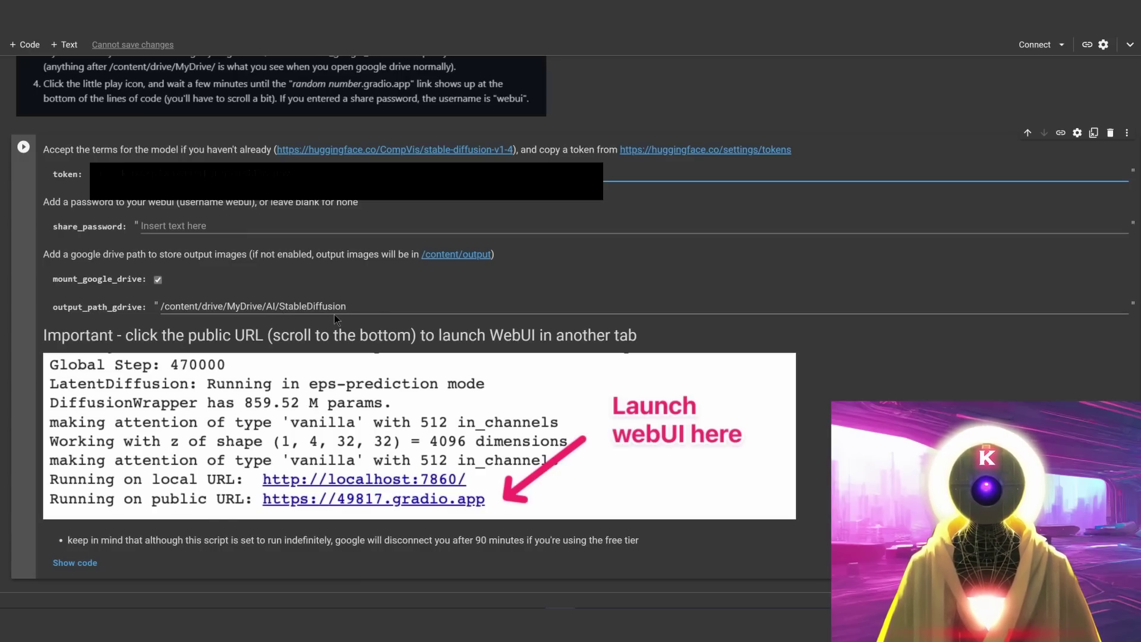
# Run the WebUI setup cell despite the warning and allow Google Drive access
pyautogui.click(23, 146)
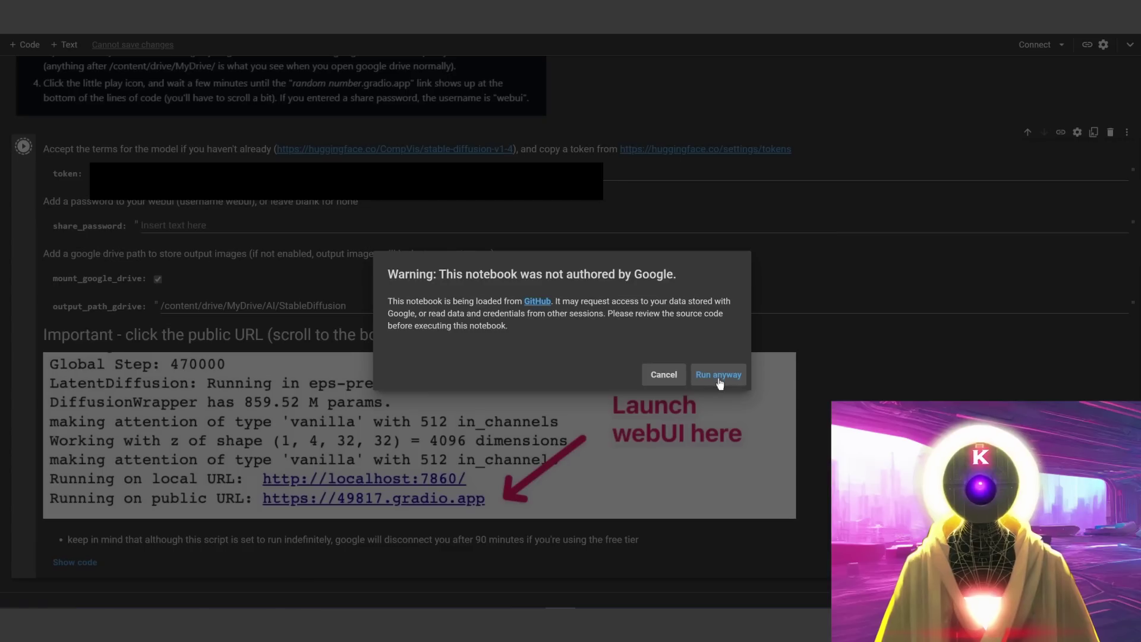
pyautogui.click(718, 376)
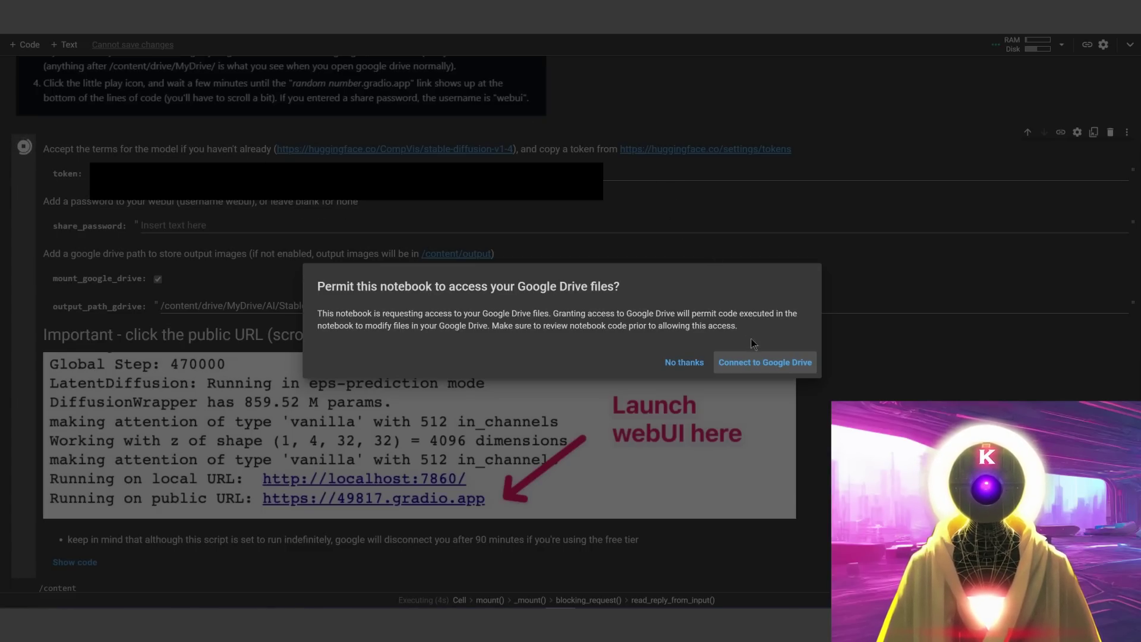
pyautogui.click(760, 367)
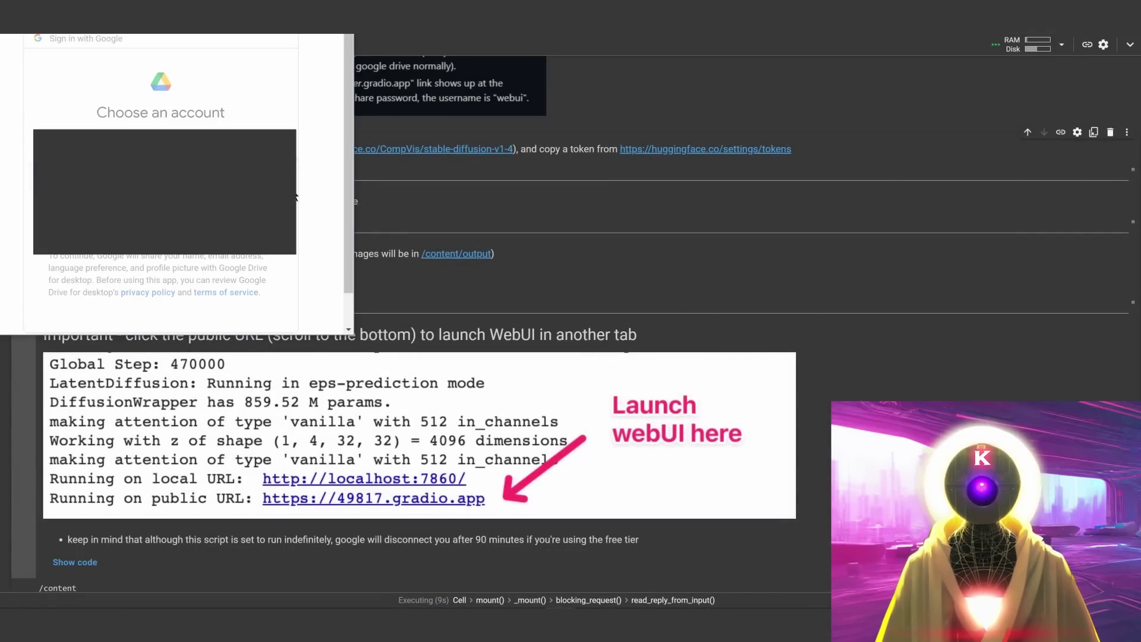
pyautogui.click(160, 148)
pyautogui.scroll(-5, 160, 207)
pyautogui.click(219, 285)
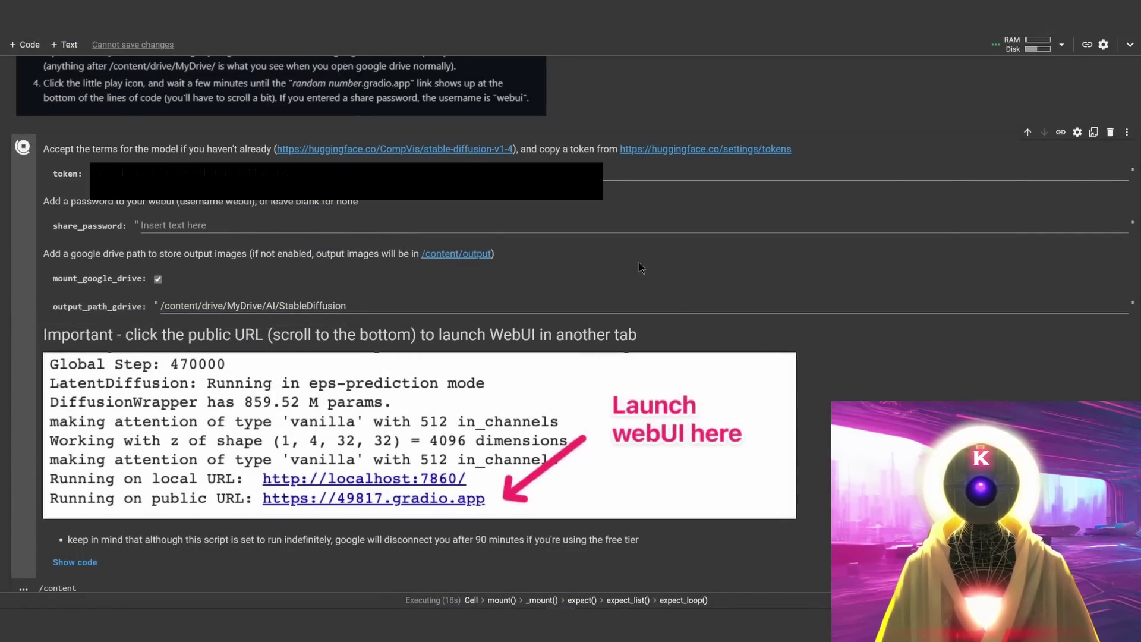
pyautogui.scroll(-5, 149, 404)
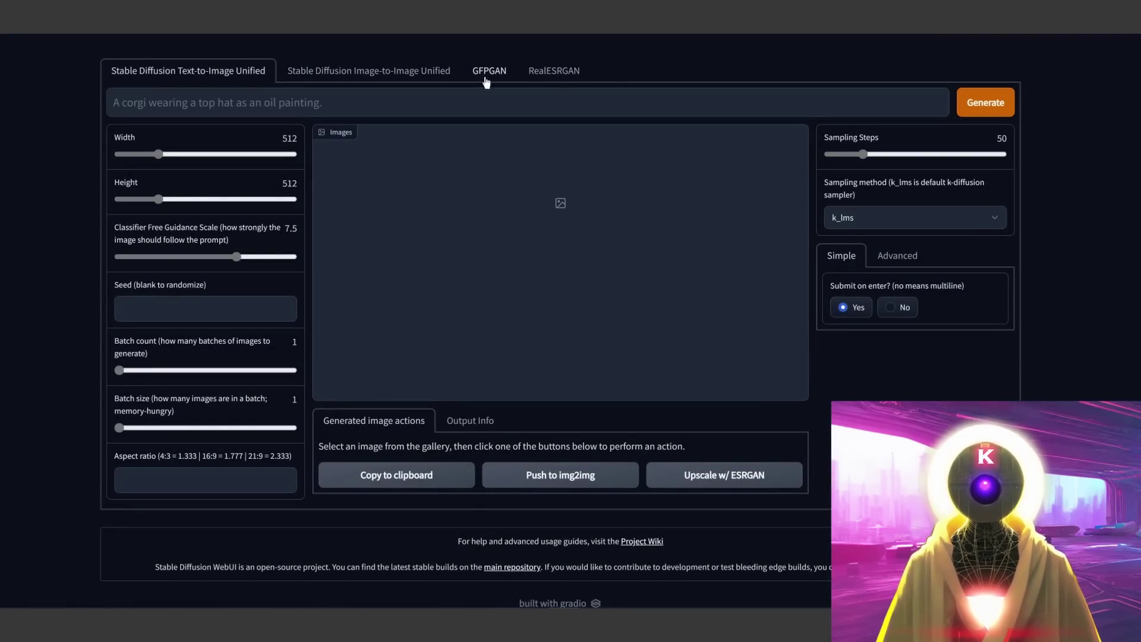
# Look over the Image-to-Image, GFPGAN face-fixing and RealESRGAN upscaling panels
pyautogui.click(368, 75)
pyautogui.click(477, 74)
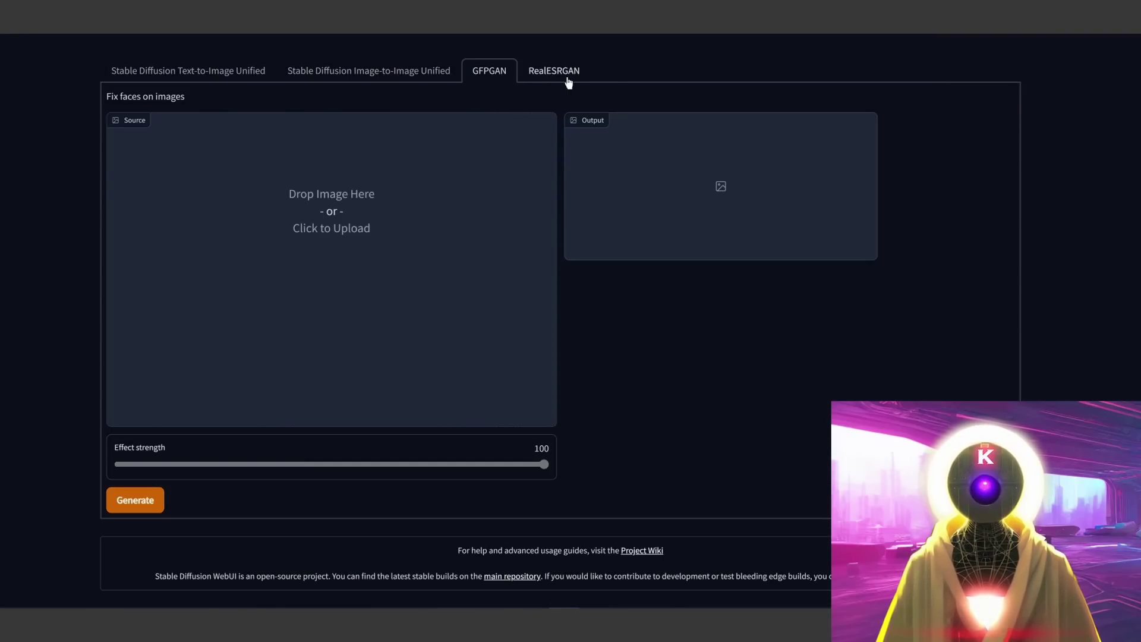
pyautogui.click(554, 70)
# Generate a red-haired portrait in Text-to-Image from the pasted portrait prompt and enlarge the result
pyautogui.click(225, 70)
pyautogui.hotkey('ctrl', 'v')
pyautogui.press('Return')
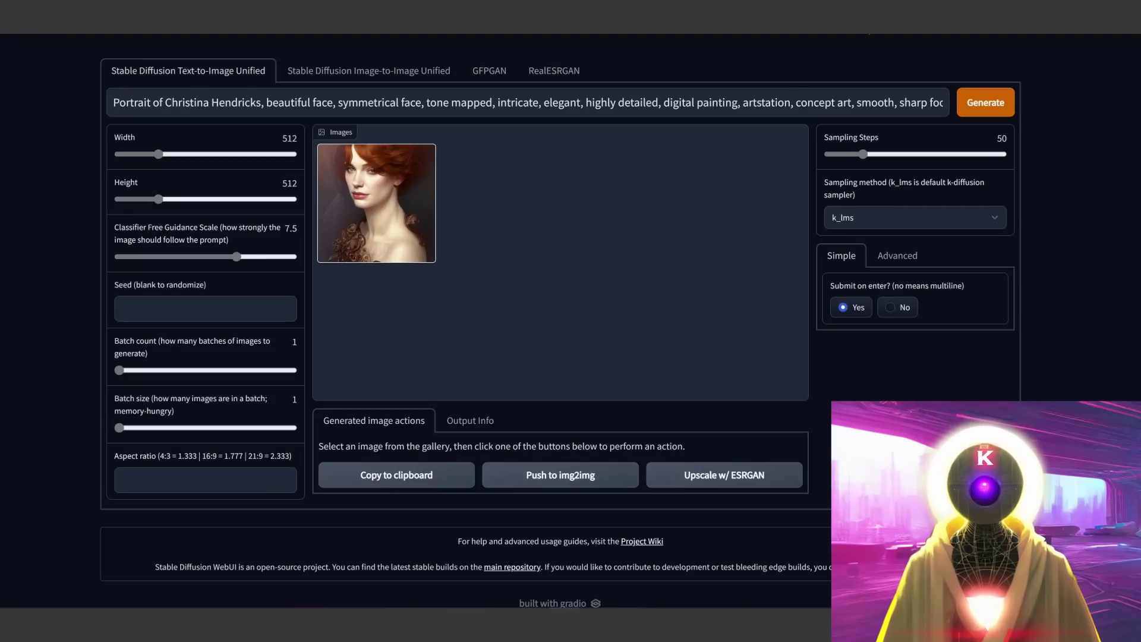
pyautogui.click(425, 233)
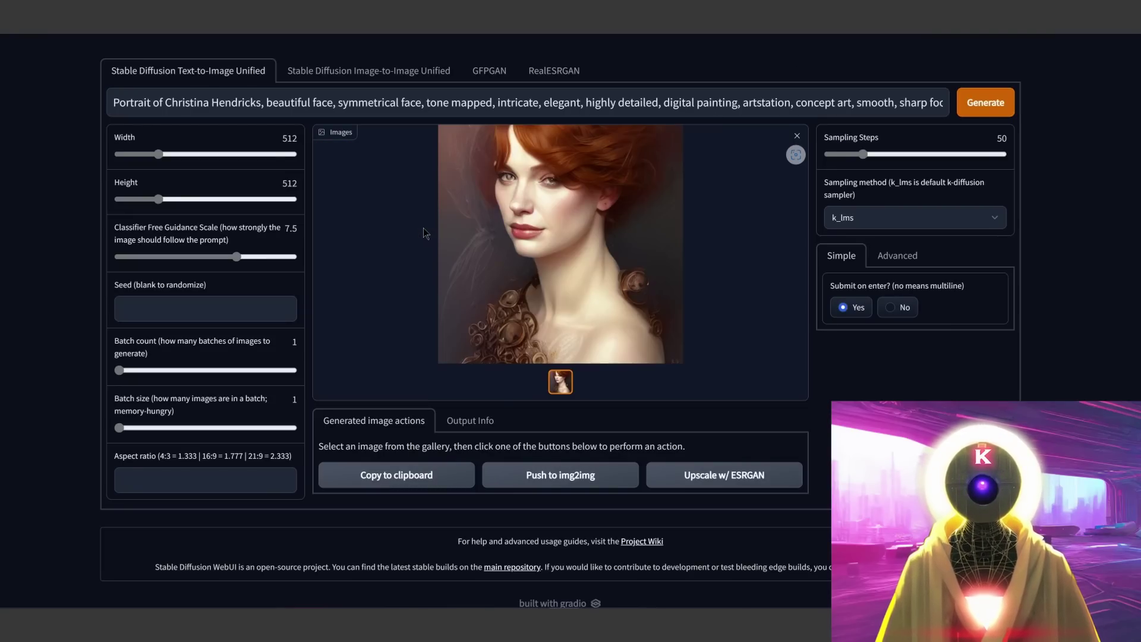